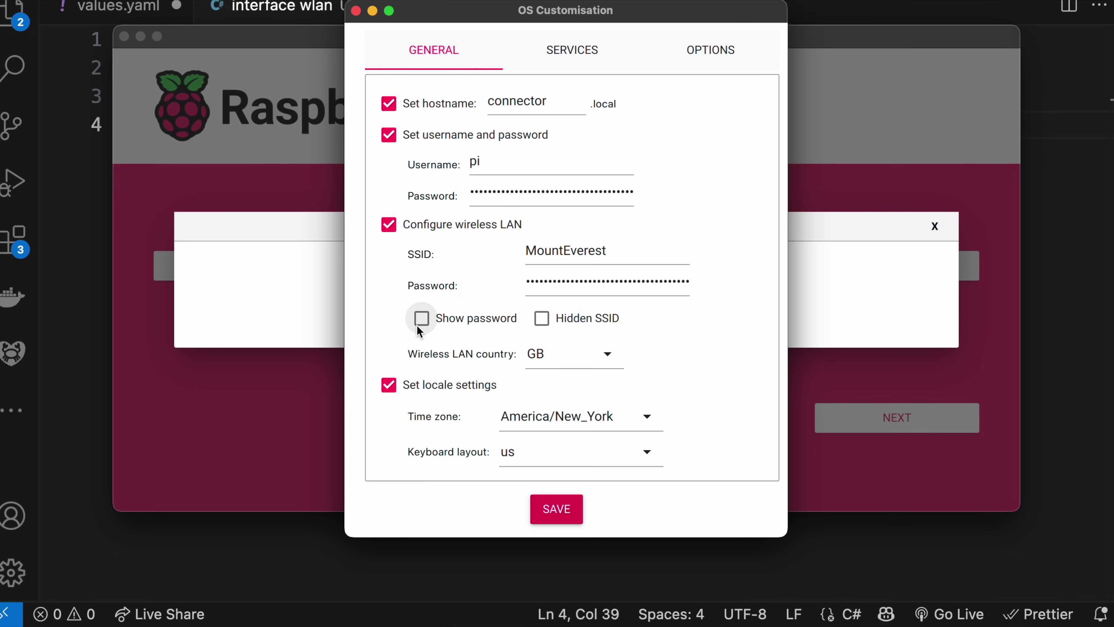
# - Review the hostname and SSH public-key settings, then save the OS customisation and apply it to the image
pyautogui.doubleClick(566, 102)
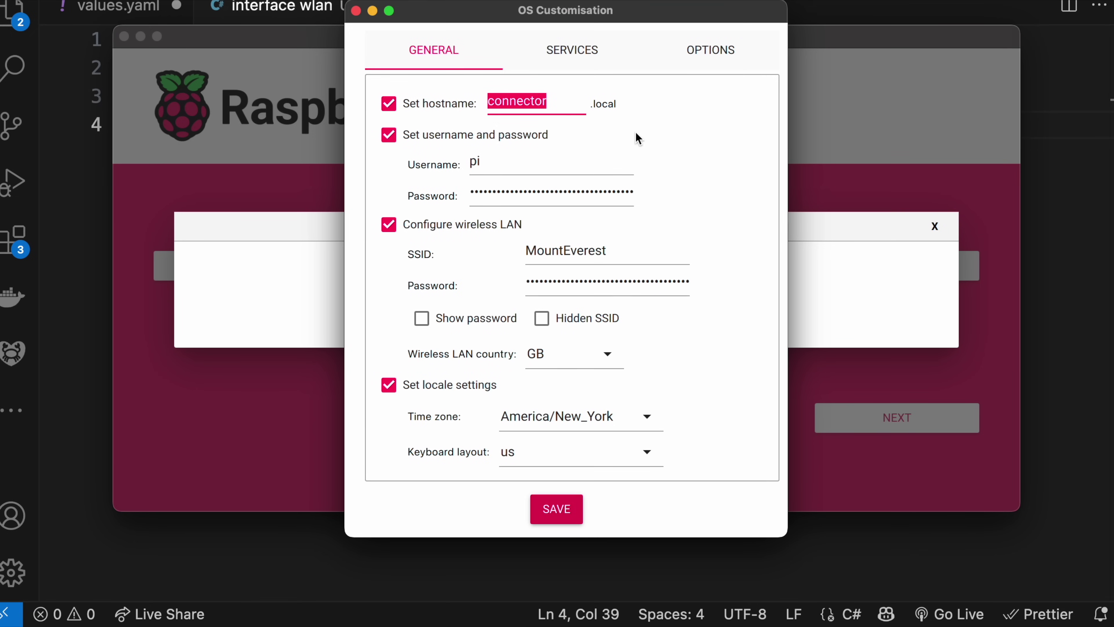
pyautogui.click(552, 107)
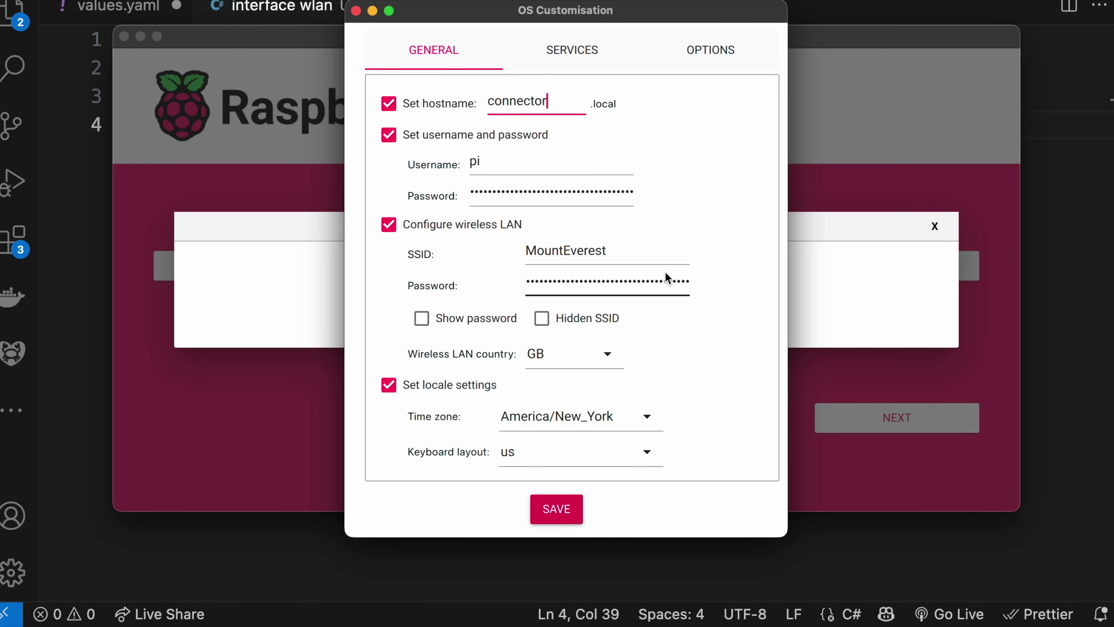
pyautogui.click(587, 51)
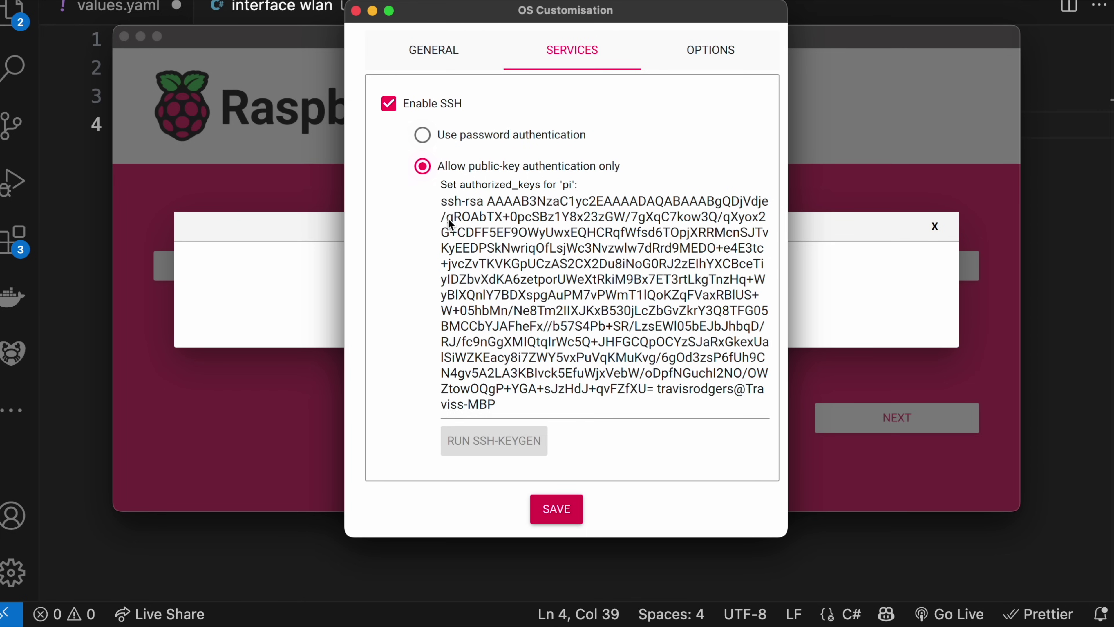
pyautogui.click(570, 512)
pyautogui.click(644, 319)
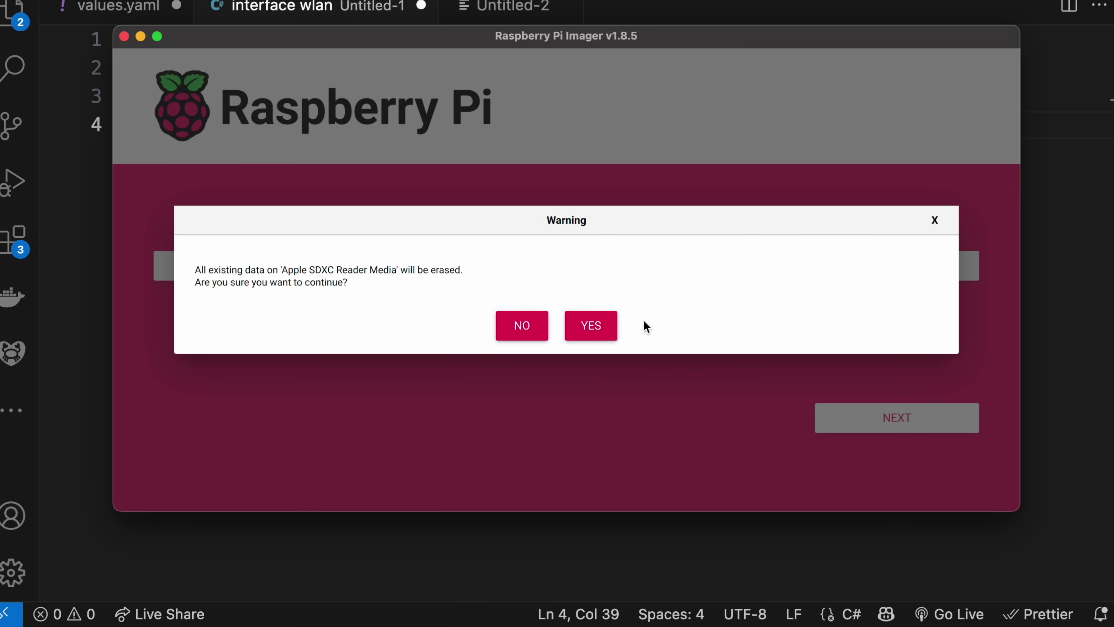
# - Confirm erasing the SD card and enter the account password to write Raspberry Pi OS Lite (64-bit) to it
pyautogui.click(603, 334)
pyautogui.write('•••••••••••')
pyautogui.press('Return')
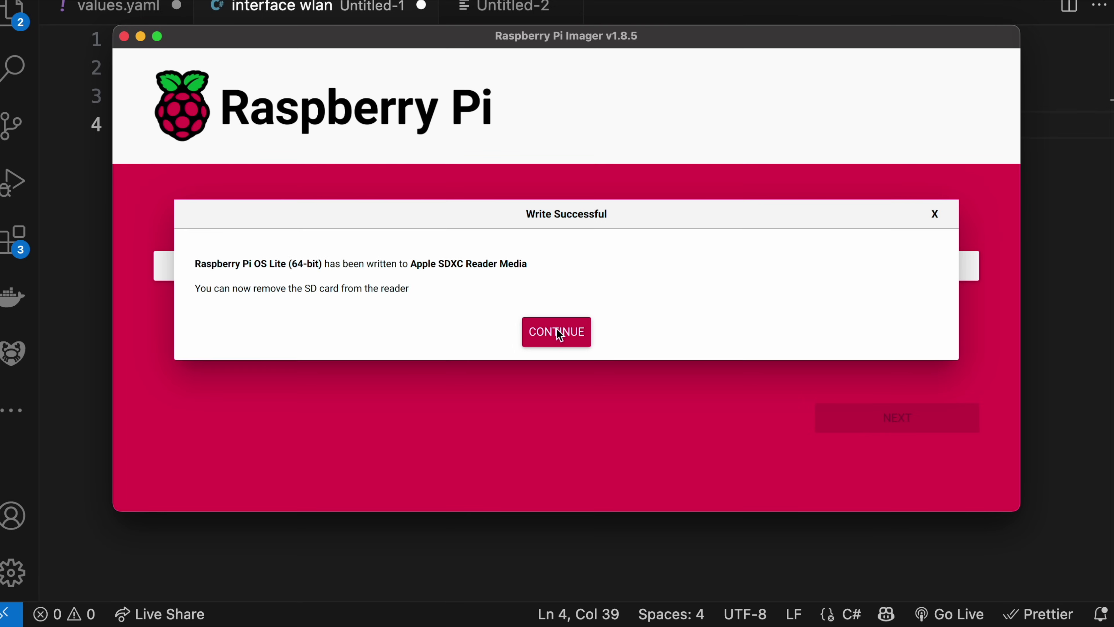
pyautogui.click(556, 330)
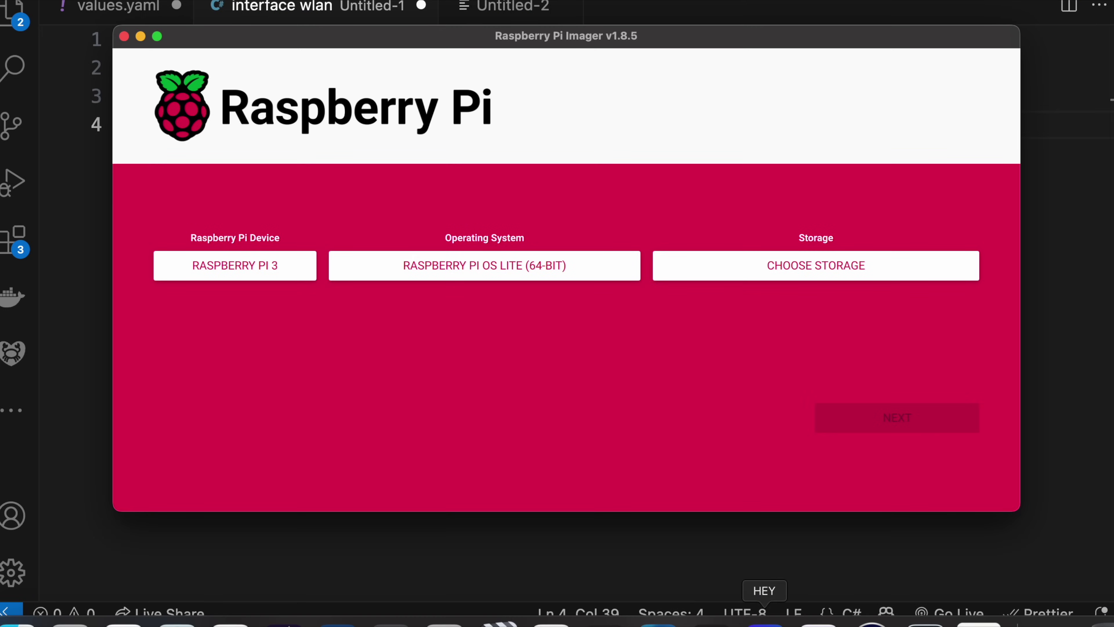
pyautogui.hotkey('alt', 'space')
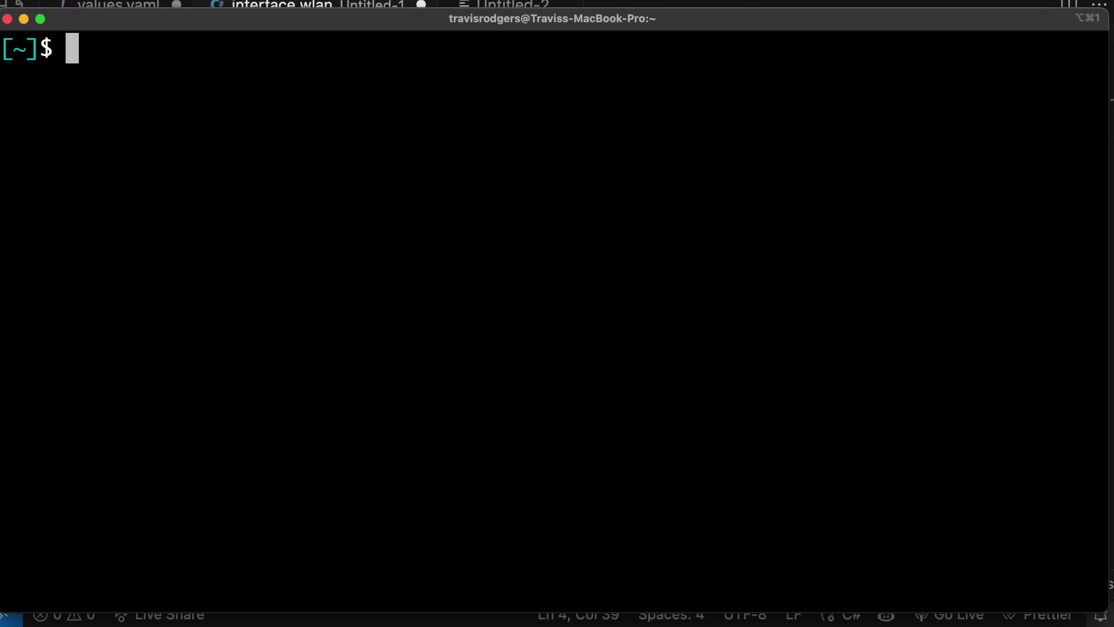
pyautogui.write('ssh ')
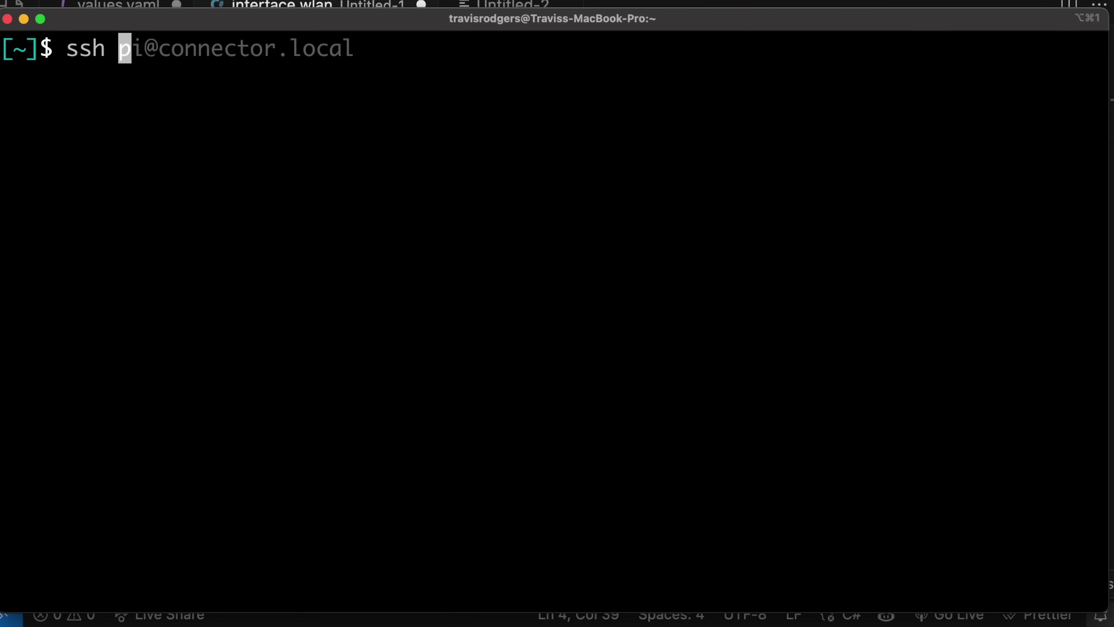
pyautogui.write('pi@c')
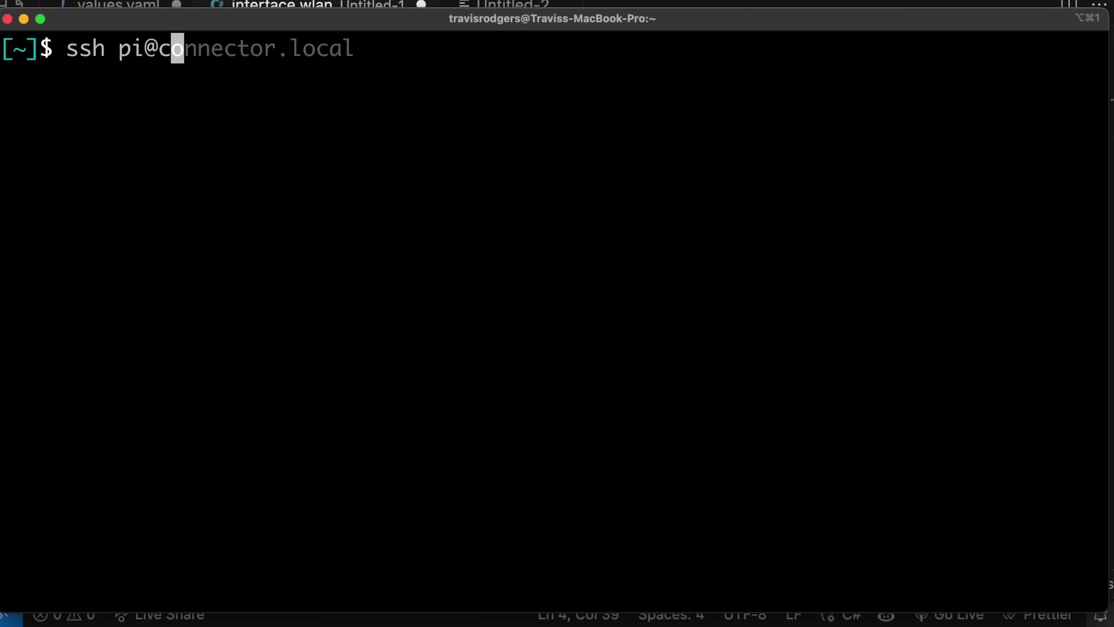
pyautogui.write('onnector.local')
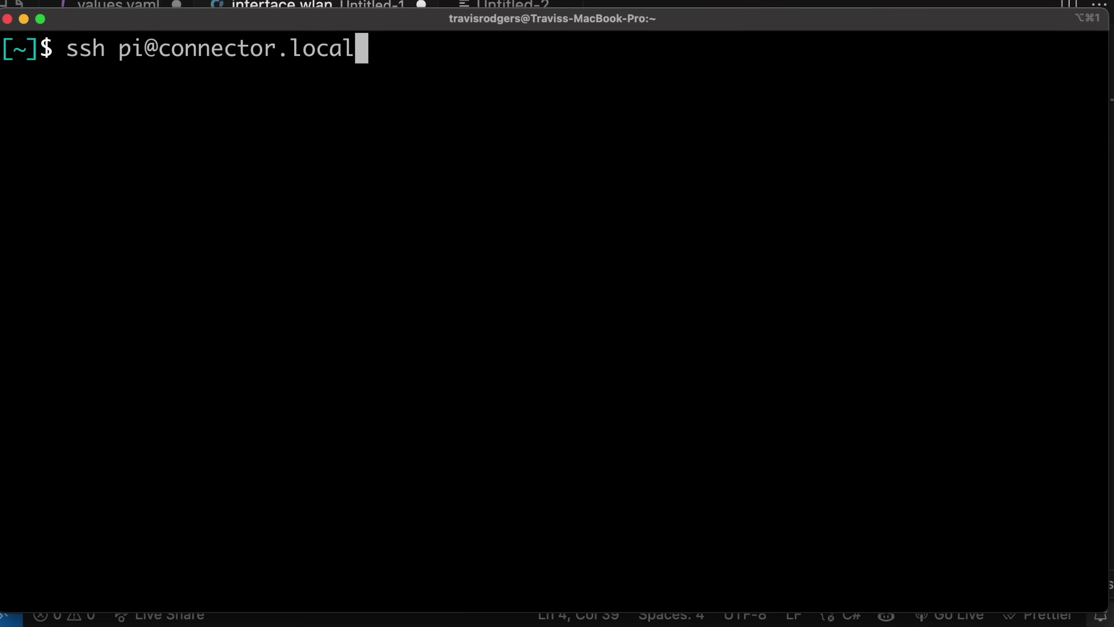
pyautogui.press('Return')
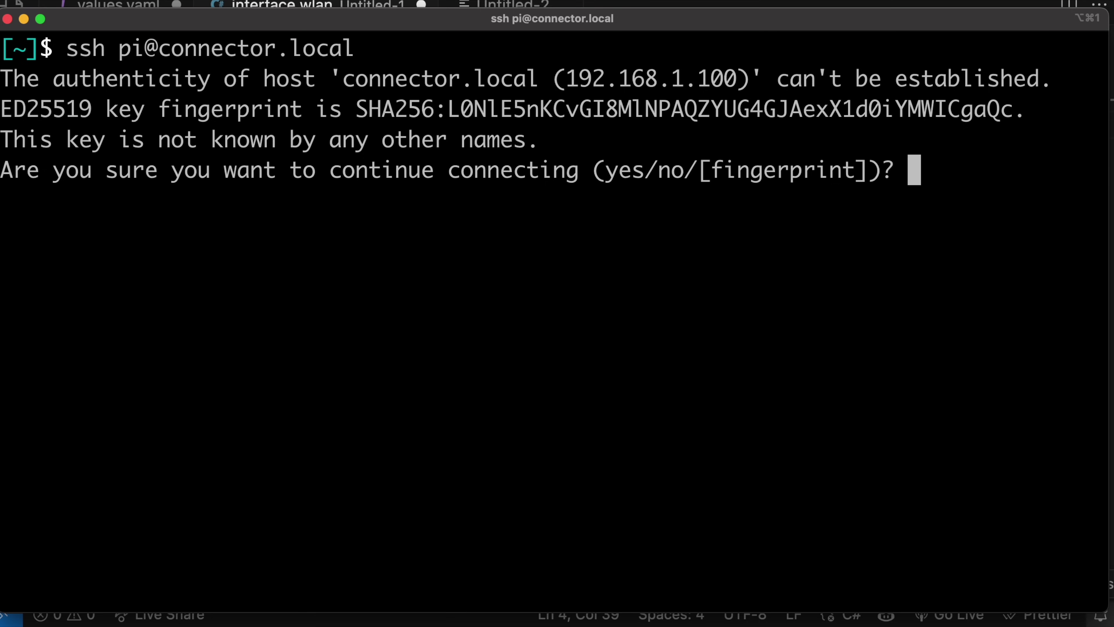
pyautogui.write('yes')
pyautogui.press('Return')
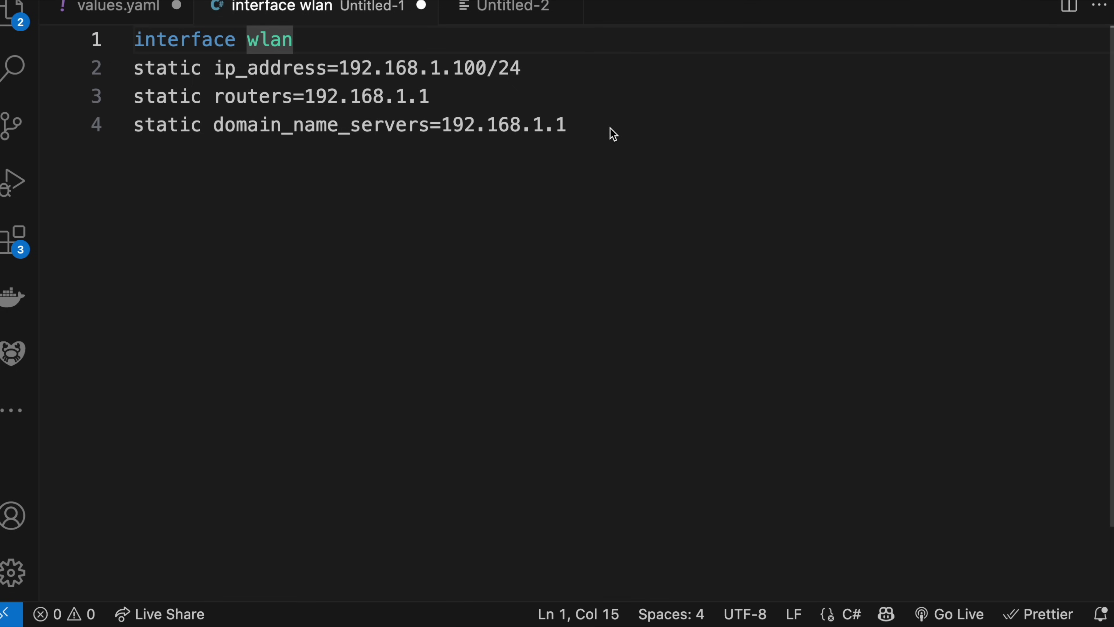
# - Return to the iTerm session on the Pi and list its network interfaces with ip addr show
pyautogui.moveTo(621, 127); pyautogui.dragTo(321, 174)
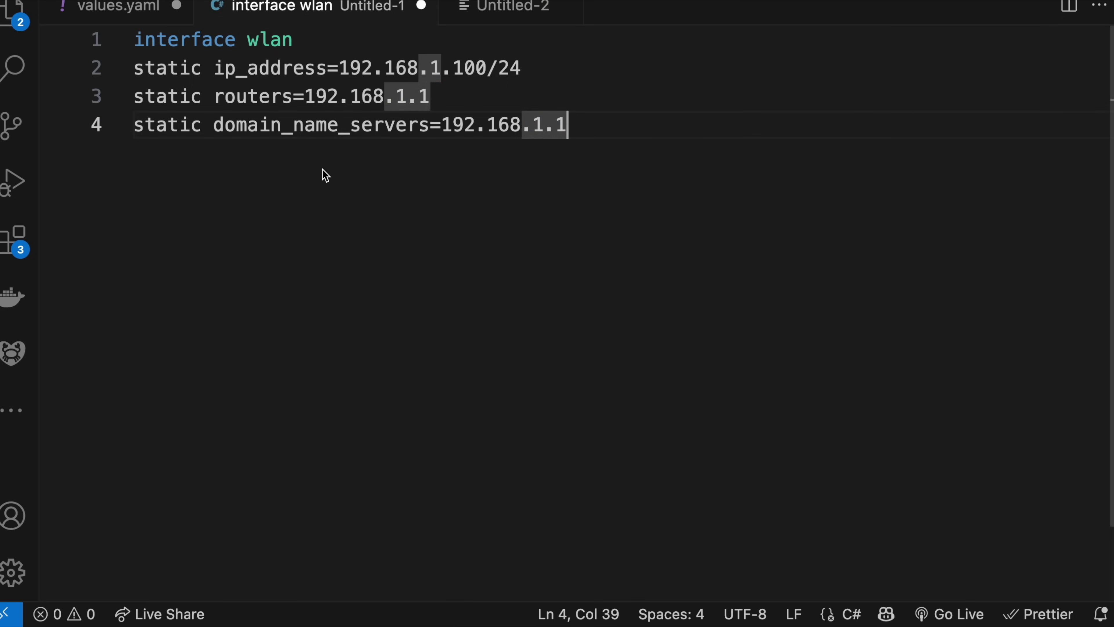
pyautogui.click(988, 621)
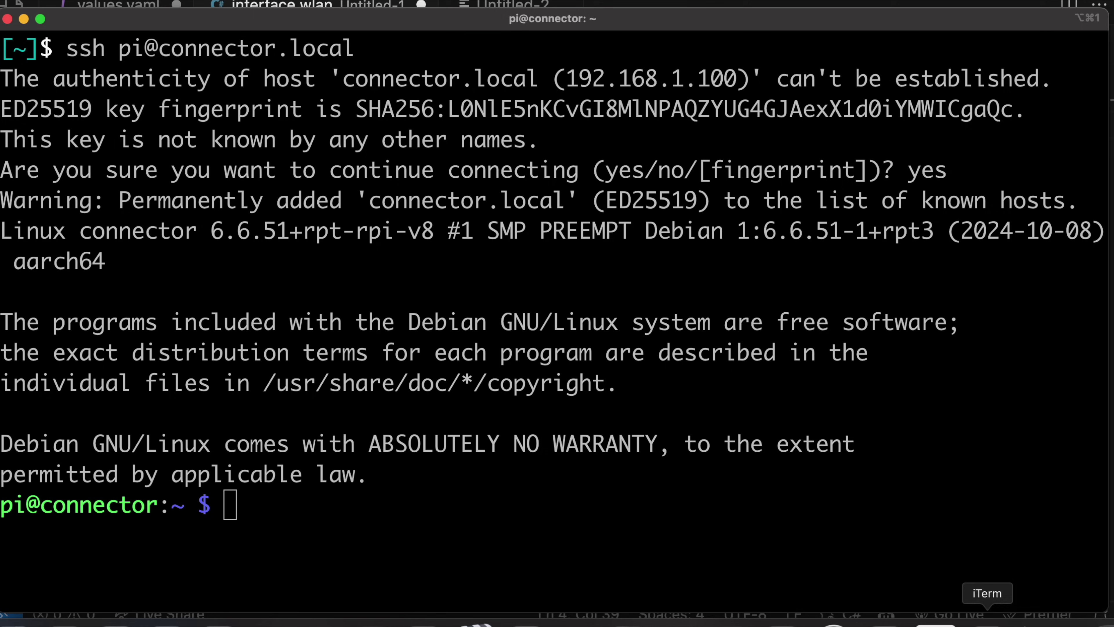
pyautogui.write('ip add')
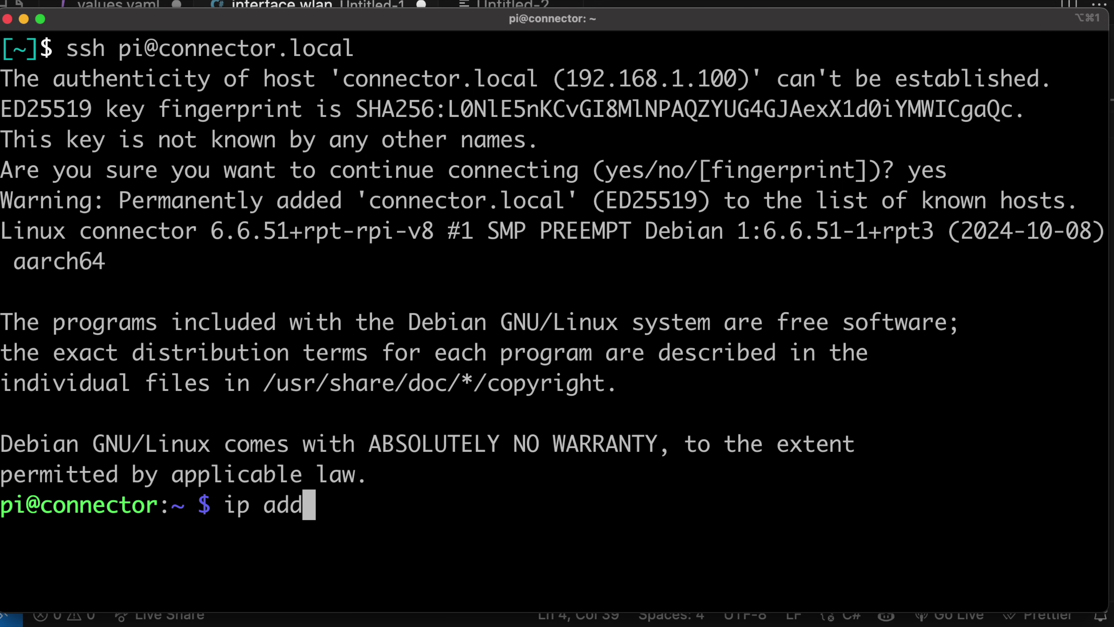
pyautogui.write('r show')
pyautogui.press('Return')
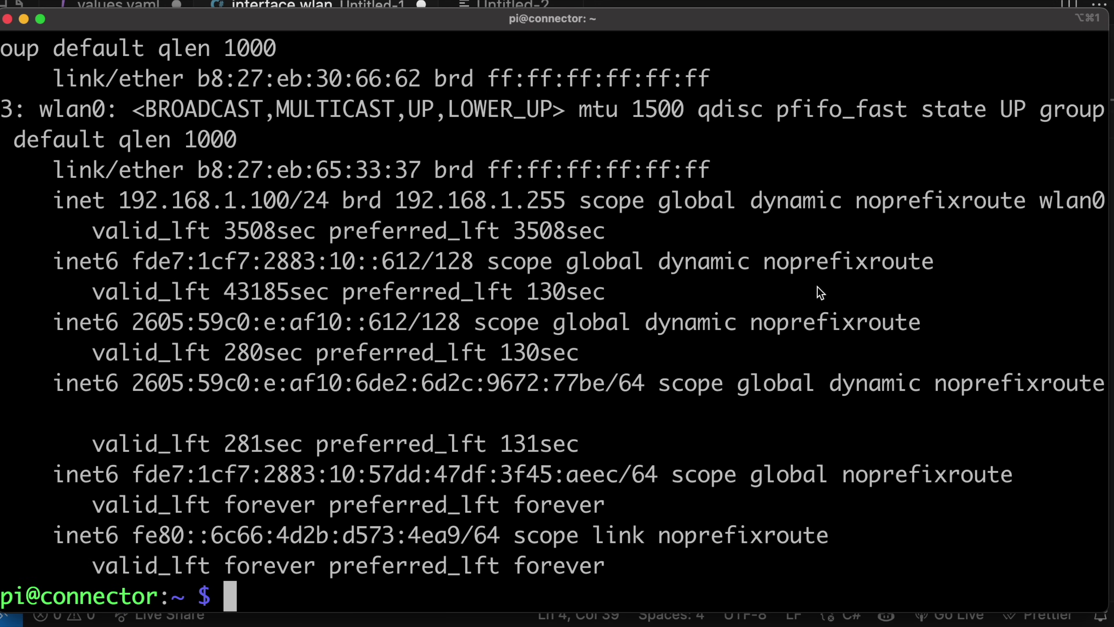
# - Examine the interface list for the wireless interface's name and its IPv4 address with subnet prefix
pyautogui.scroll(4, 341, 260)
pyautogui.scroll(-1, 285, 303)
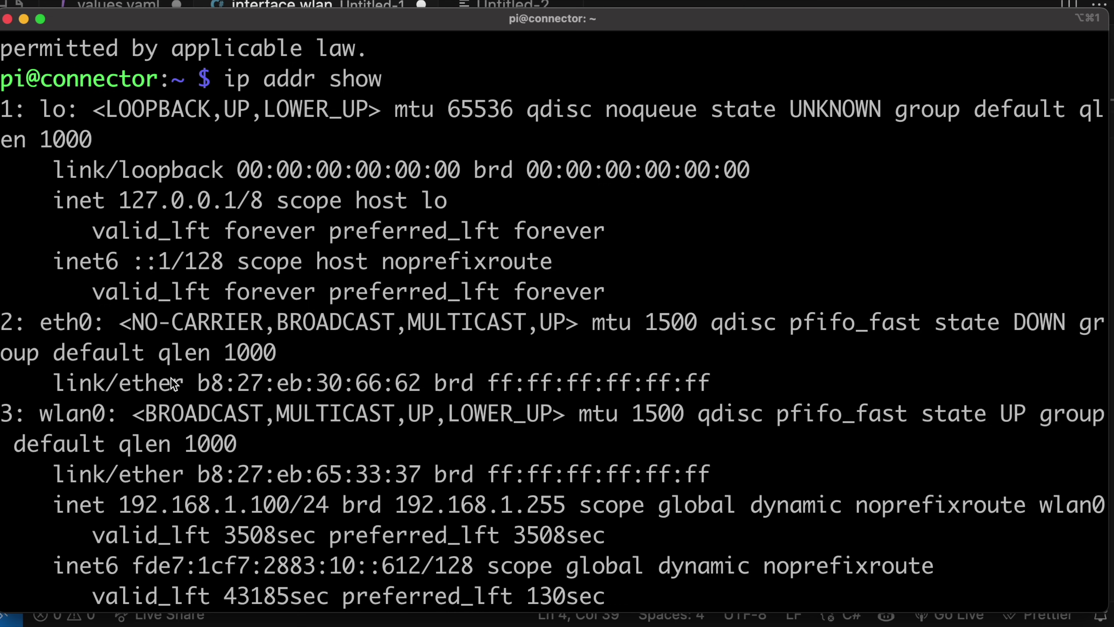
pyautogui.scroll(-2, 121, 332)
pyautogui.moveTo(50, 262); pyautogui.dragTo(110, 263)
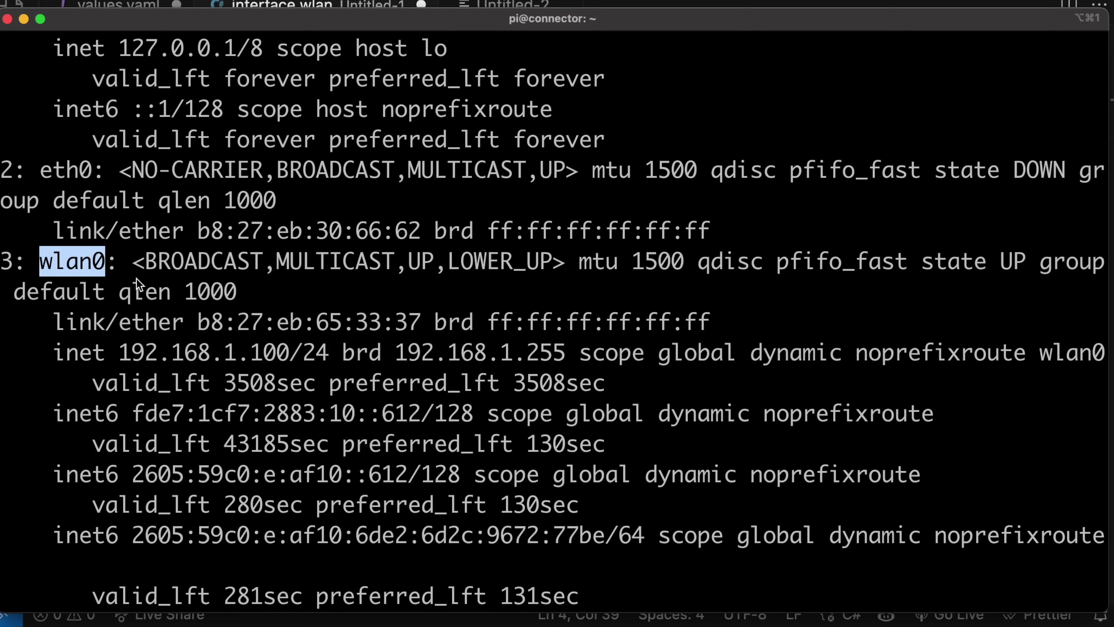
pyautogui.scroll(-3, 136, 277)
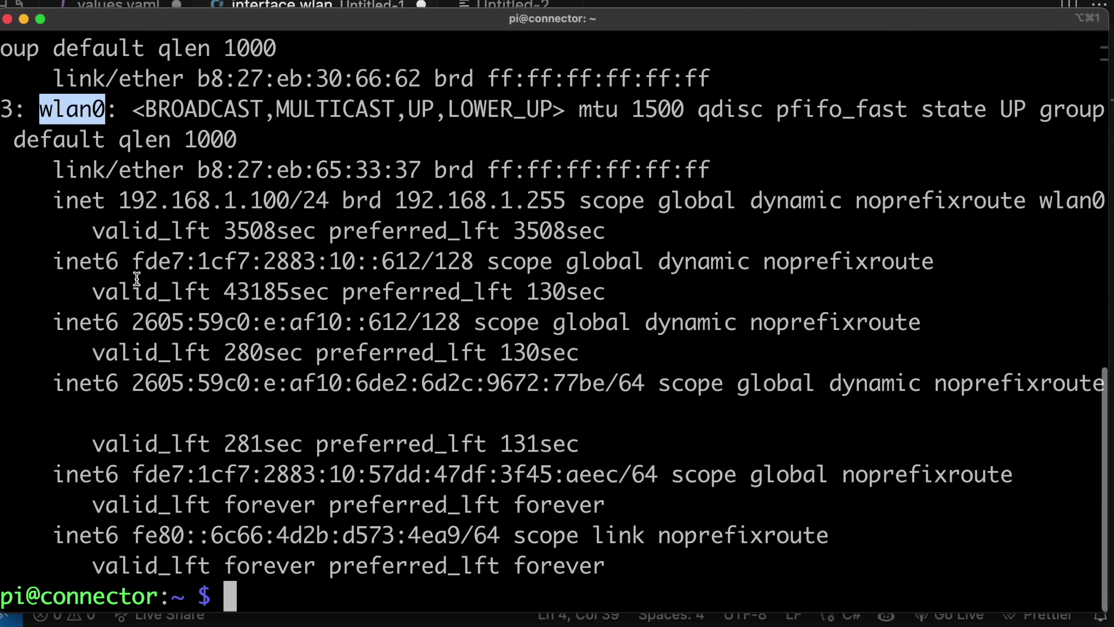
pyautogui.scroll(3, 136, 278)
pyautogui.moveTo(118, 327); pyautogui.dragTo(298, 327)
pyautogui.moveTo(124, 325); pyautogui.dragTo(336, 323)
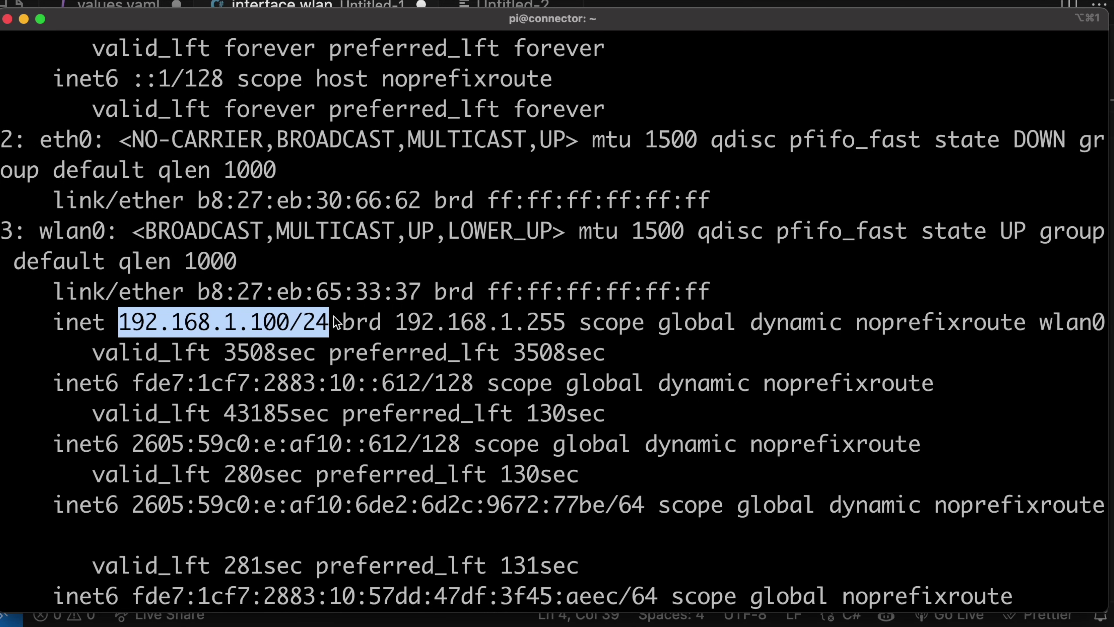
# - Switch to VS Code, set the interface name on line 1 to wlan0, and check it against the terminal output
pyautogui.press('super+Tab')
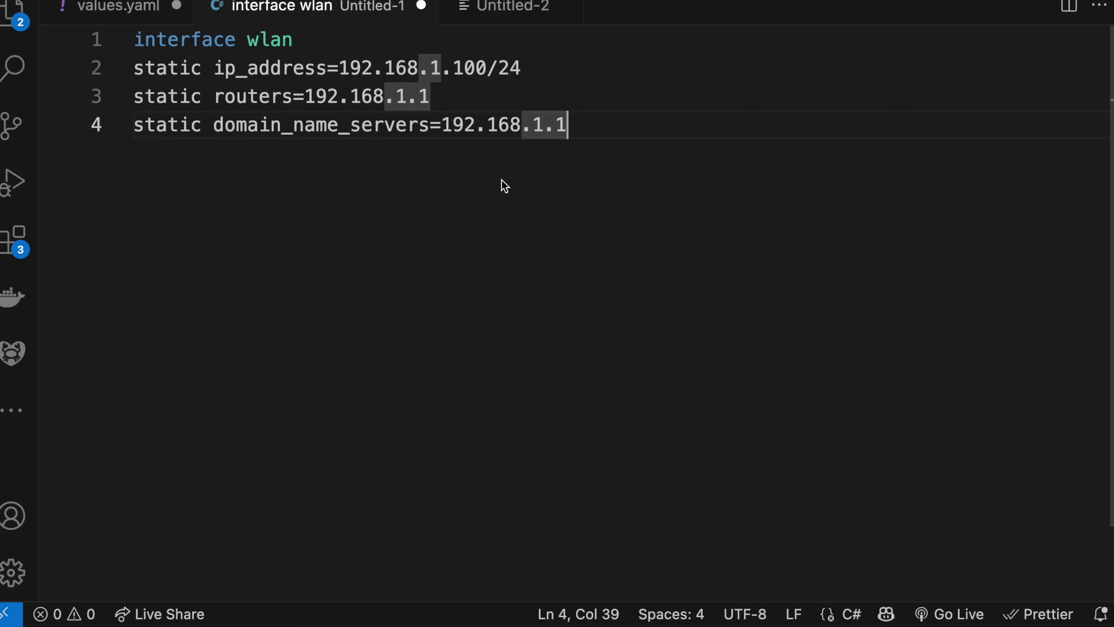
pyautogui.click(303, 44)
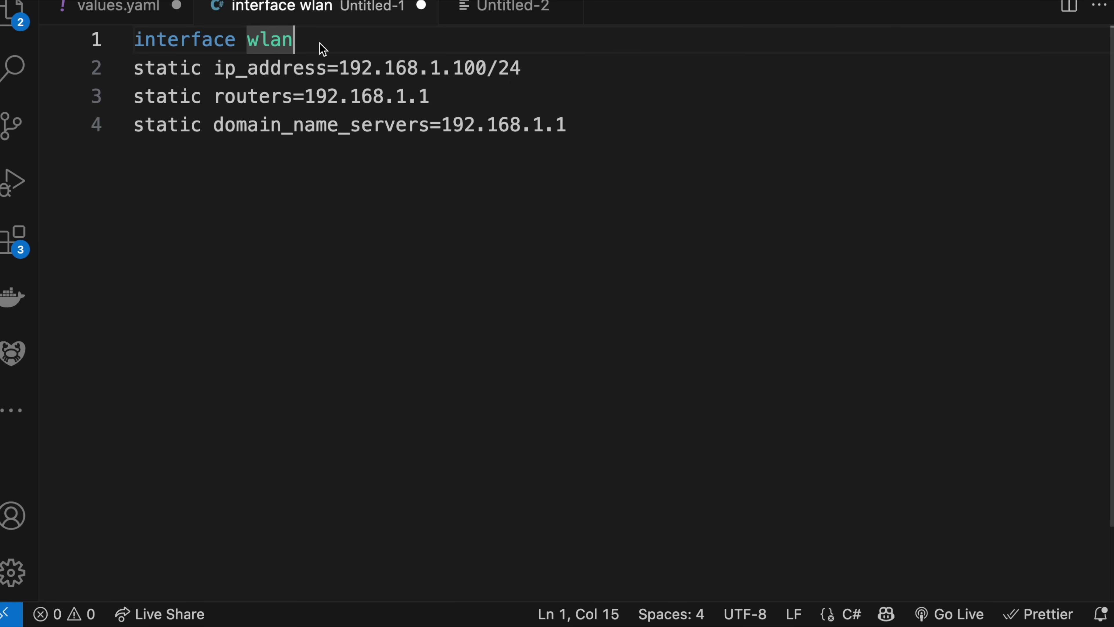
pyautogui.write('0')
pyautogui.press('super+Tab')
pyautogui.doubleClick(90, 238)
pyautogui.press('super+Tab')
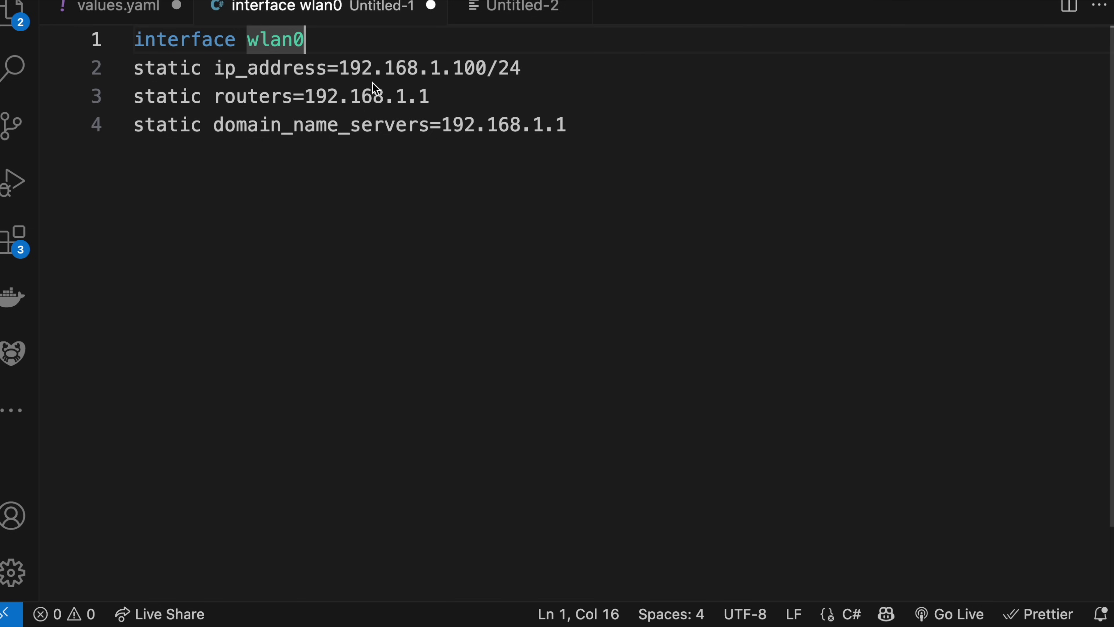
pyautogui.moveTo(341, 70); pyautogui.dragTo(520, 75)
pyautogui.press('super+x')
pyautogui.press('super+z')
# - Review the static ip_address and routers values in the network configuration snippet
pyautogui.click(498, 118)
pyautogui.click(406, 66)
pyautogui.click(463, 69)
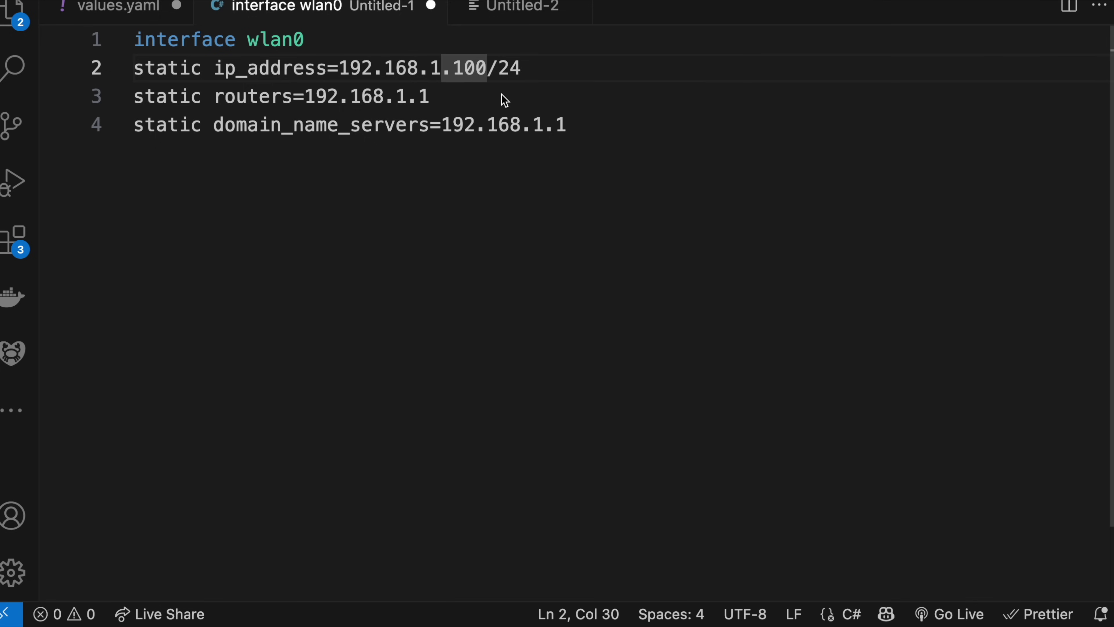
pyautogui.click(460, 210)
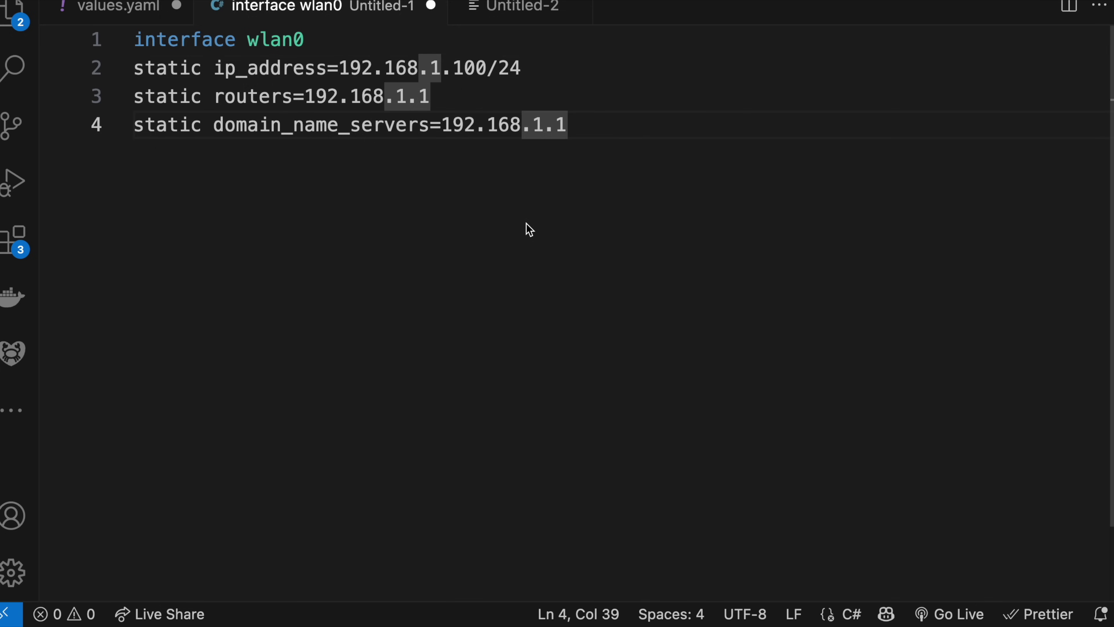
pyautogui.moveTo(305, 96); pyautogui.dragTo(473, 106)
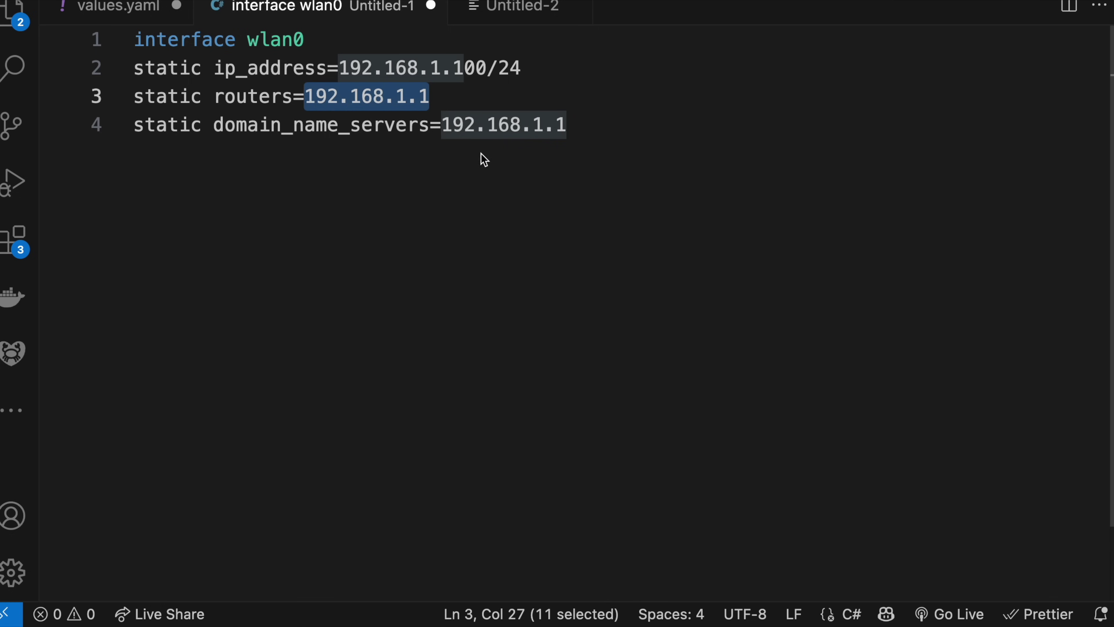
pyautogui.click(483, 182)
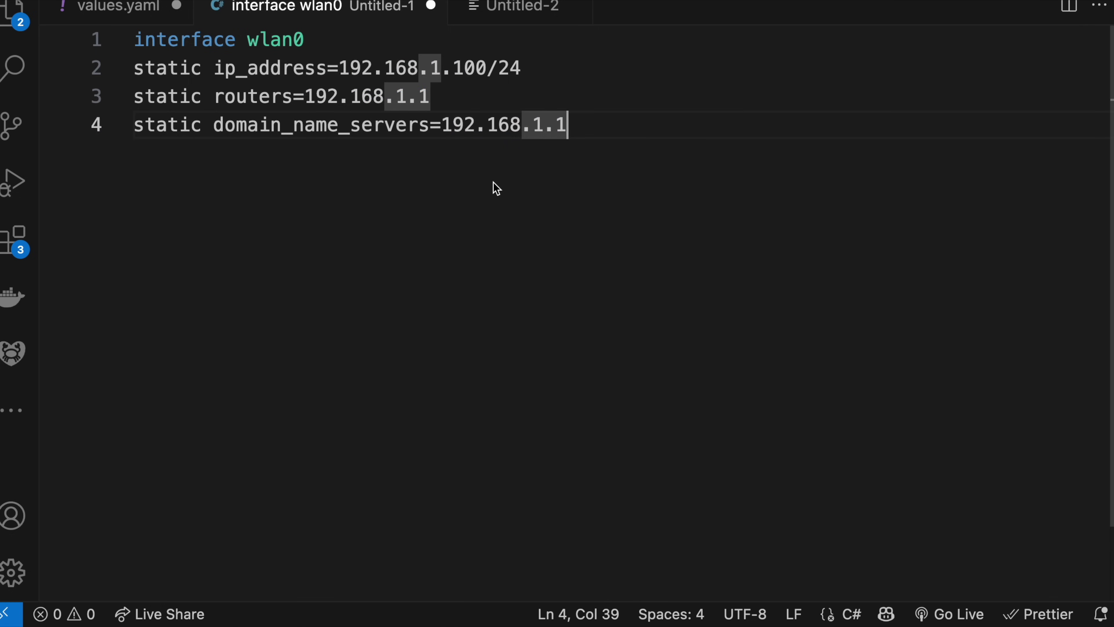
# - Switch to iTerm, display /etc/resolv.conf with cat, and highlight the IPv4 nameserver address
pyautogui.moveTo(729, 622)
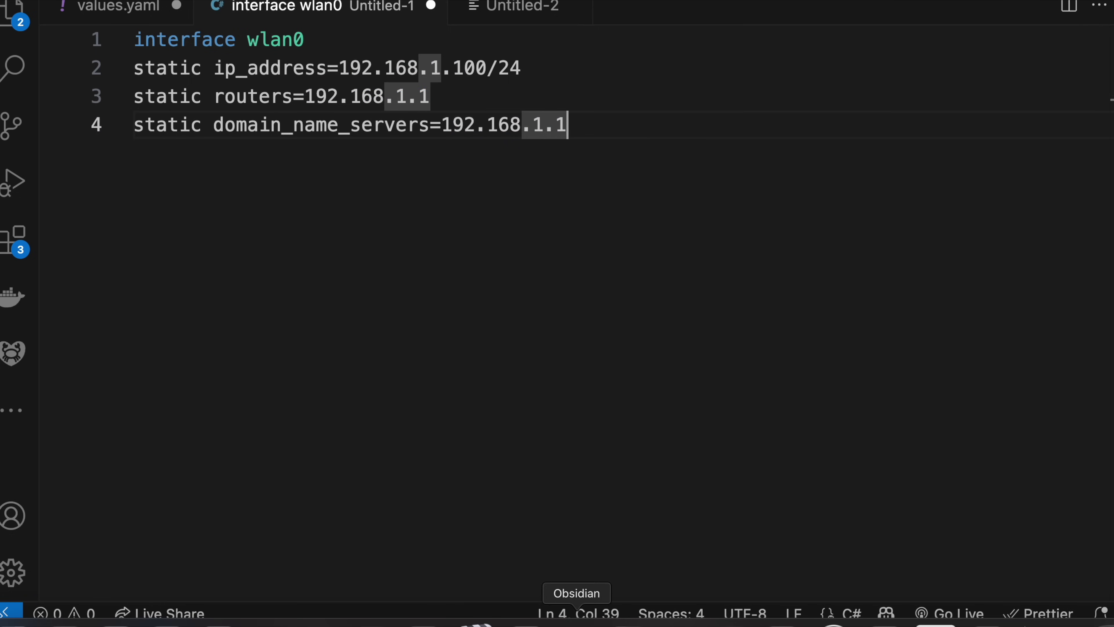
pyautogui.click(984, 622)
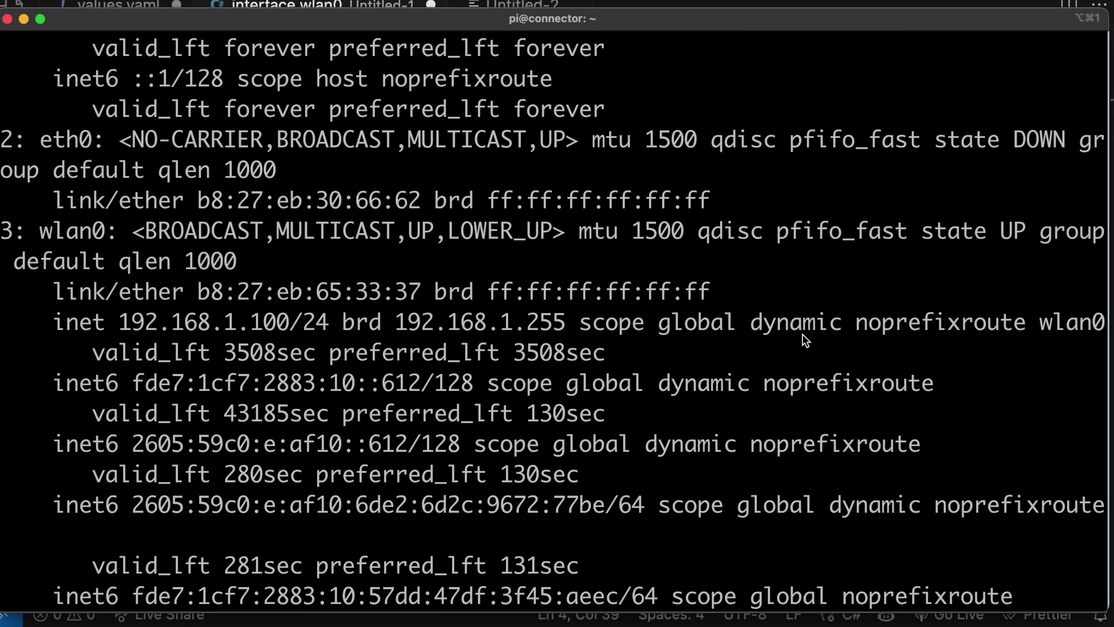
pyautogui.write('cat /etc/resolve.co')
pyautogui.press('BackSpace')
pyautogui.press('BackSpace')
pyautogui.press('BackSpace')
pyautogui.press('BackSpace')
pyautogui.write('.conf')
pyautogui.press('Return')
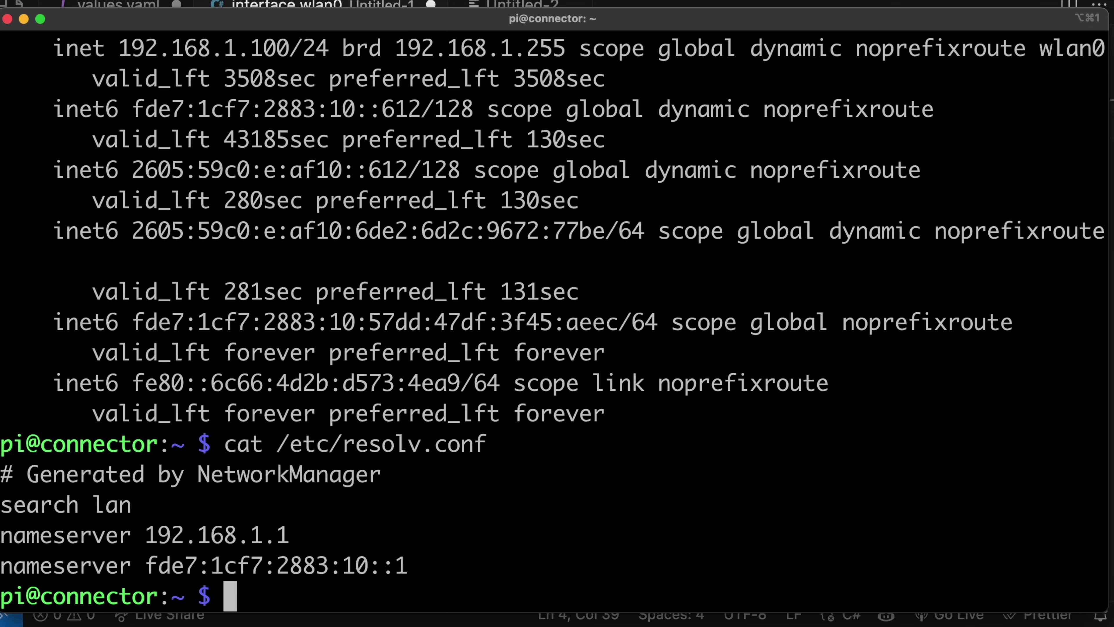
pyautogui.moveTo(154, 528); pyautogui.dragTo(292, 544)
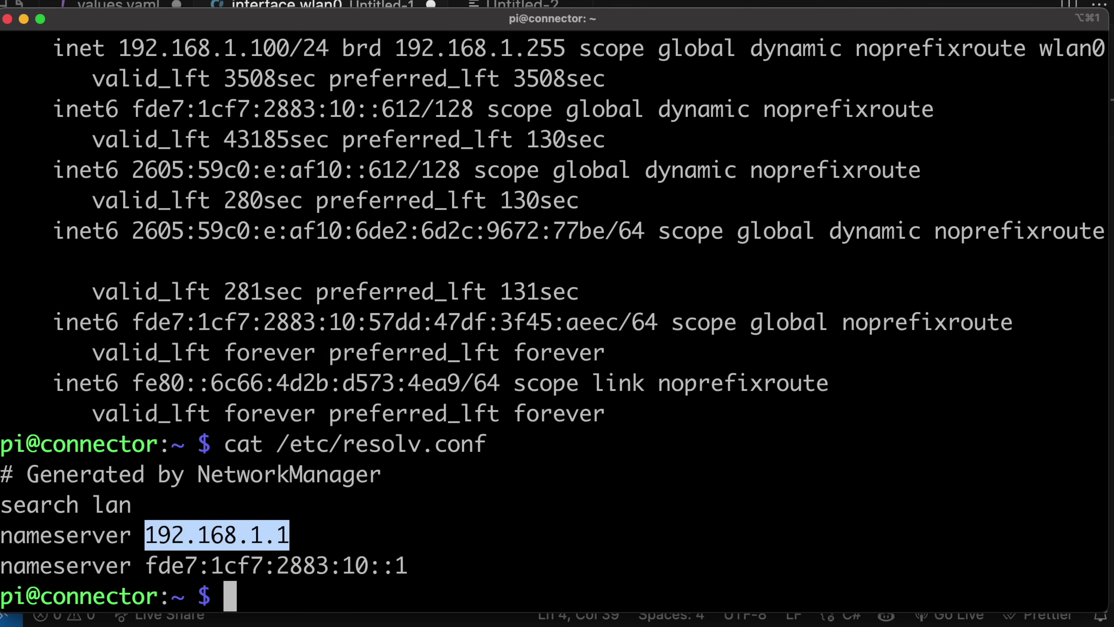
# - Switch back to VS Code and check the snippet's IP address, interface name and router address
pyautogui.press('super+Tab')
pyautogui.click(616, 76)
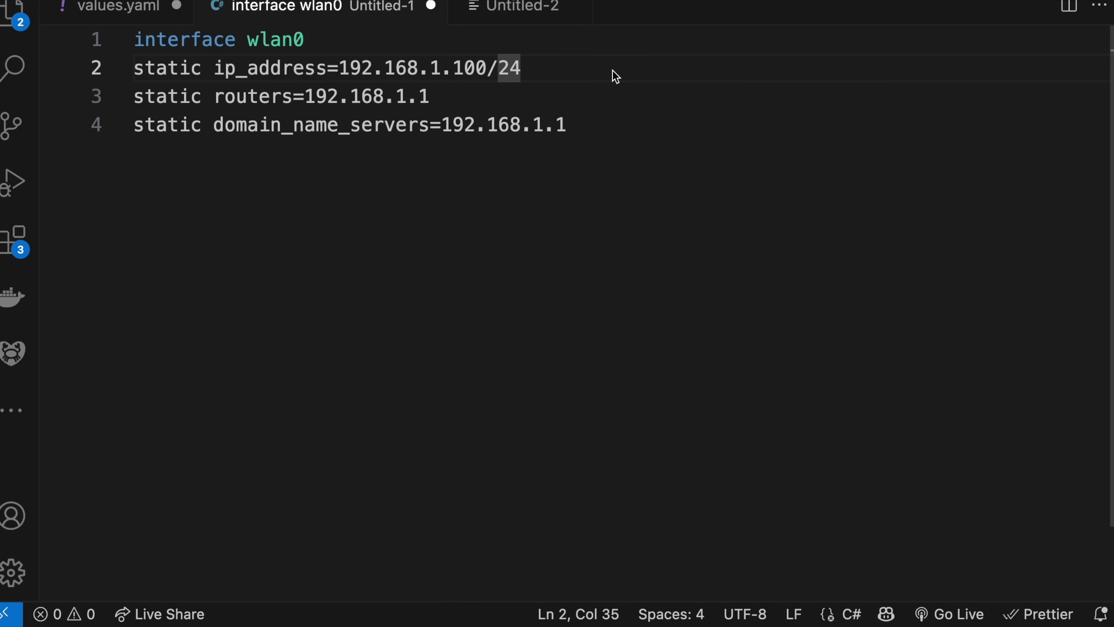
pyautogui.moveTo(566, 82); pyautogui.dragTo(340, 68)
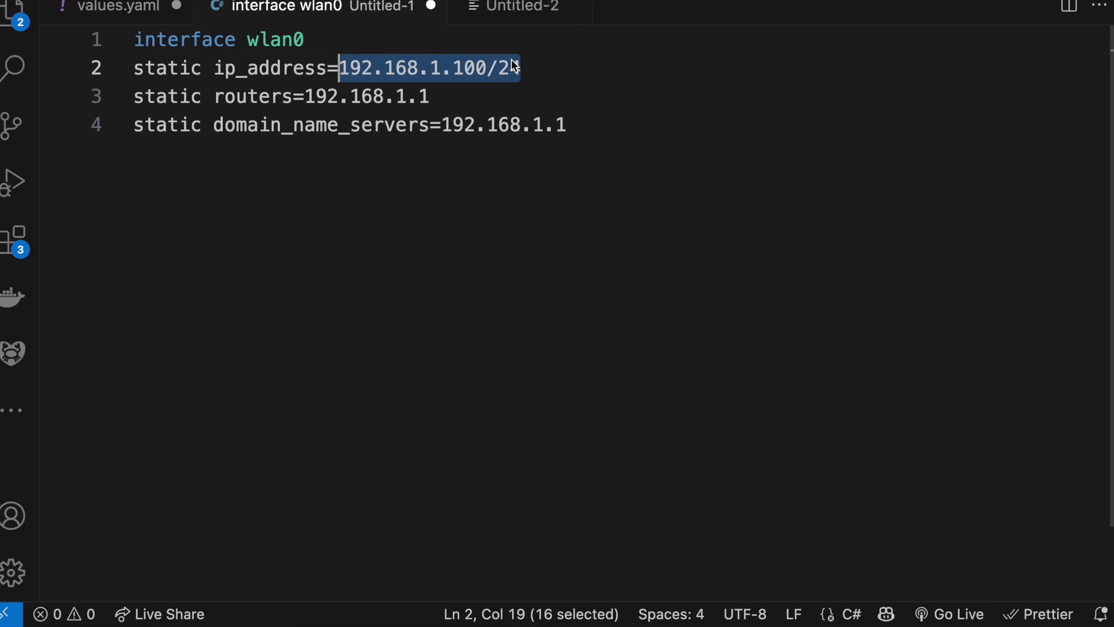
pyautogui.doubleClick(297, 40)
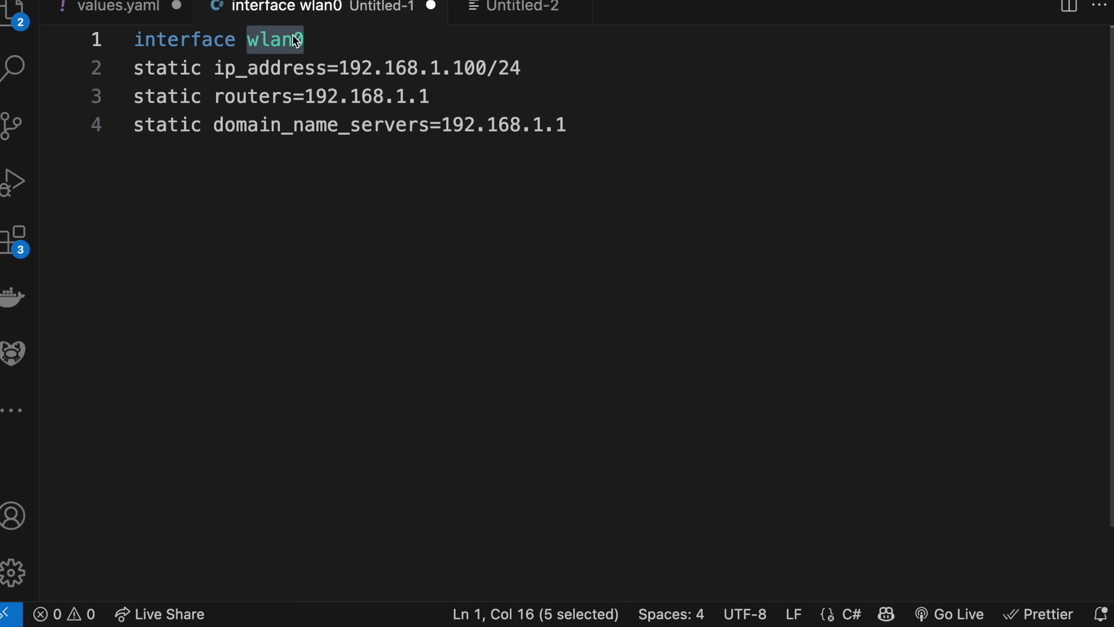
pyautogui.moveTo(305, 96); pyautogui.dragTo(502, 106)
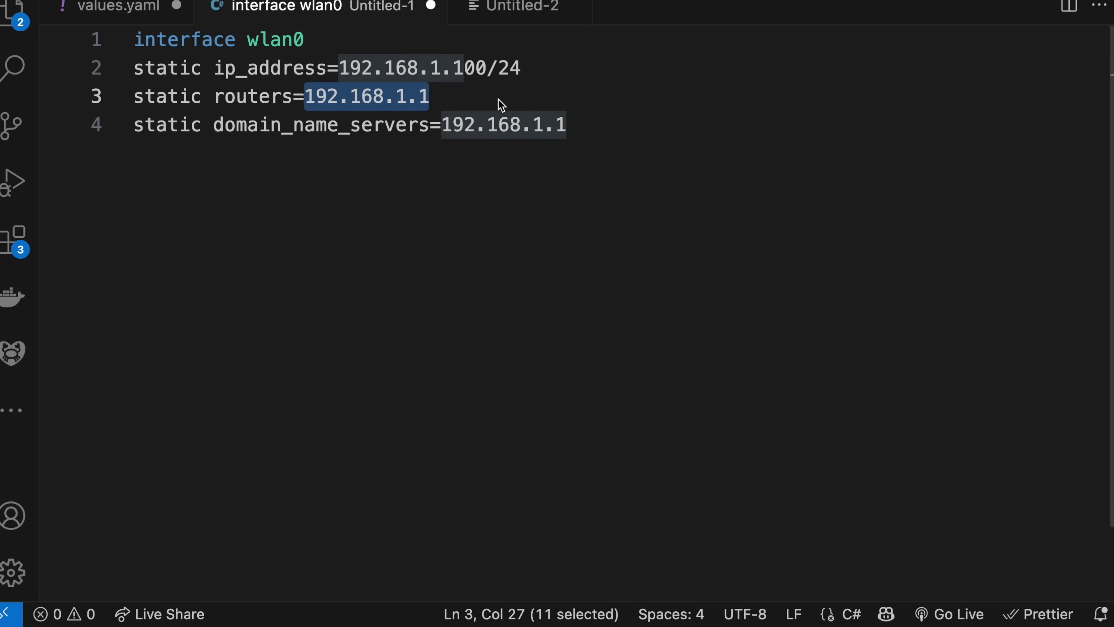
# - Copy the whole wlan0 snippet, switch to iTerm, and insert it into /etc/dhcpcd.conf opened with sudo vi
pyautogui.moveTo(588, 131); pyautogui.dragTo(437, 127)
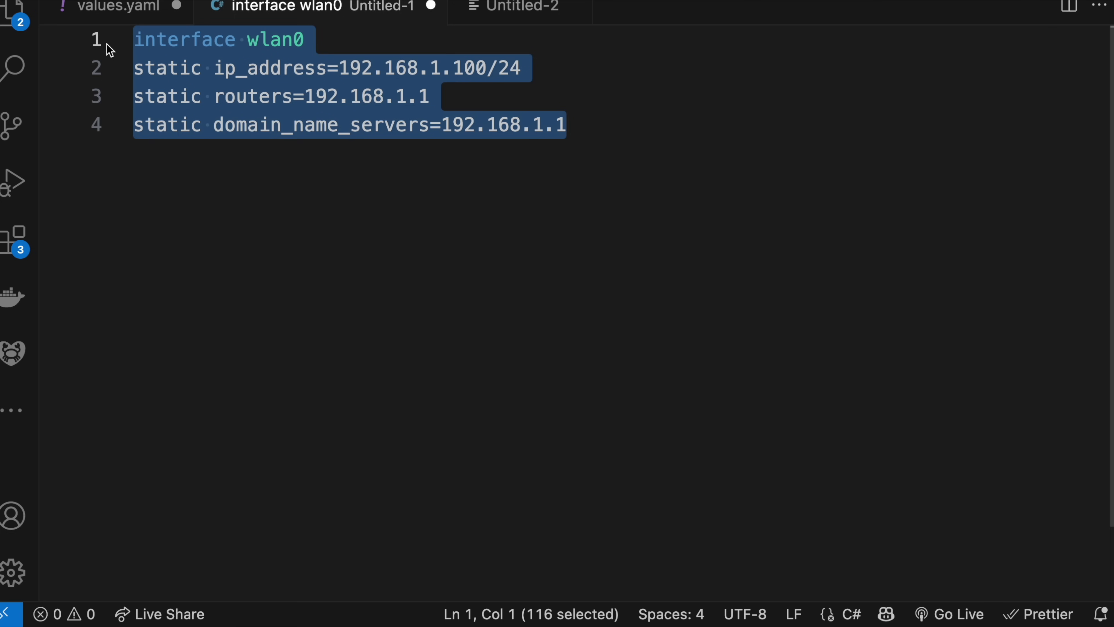
pyautogui.press('super+Tab')
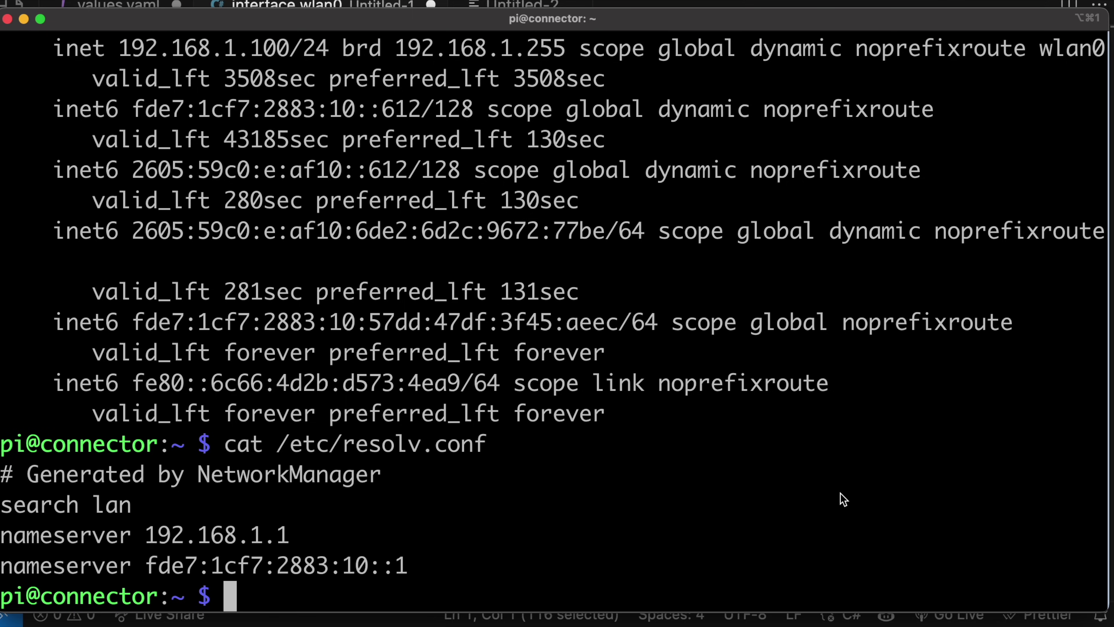
pyautogui.write('sudo vi')
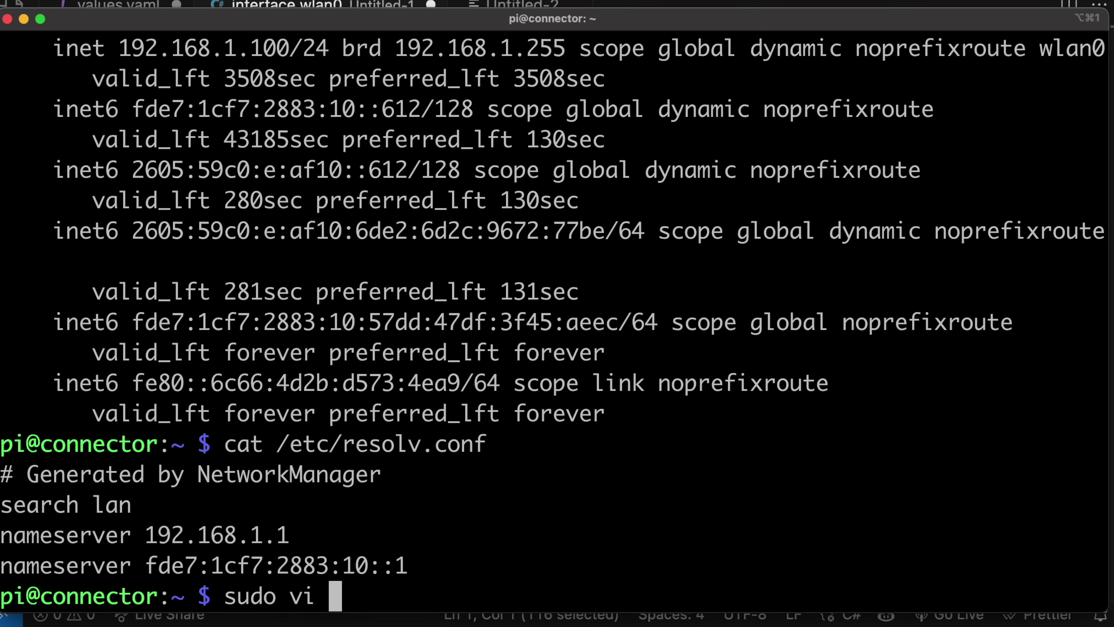
pyautogui.press('super+v')
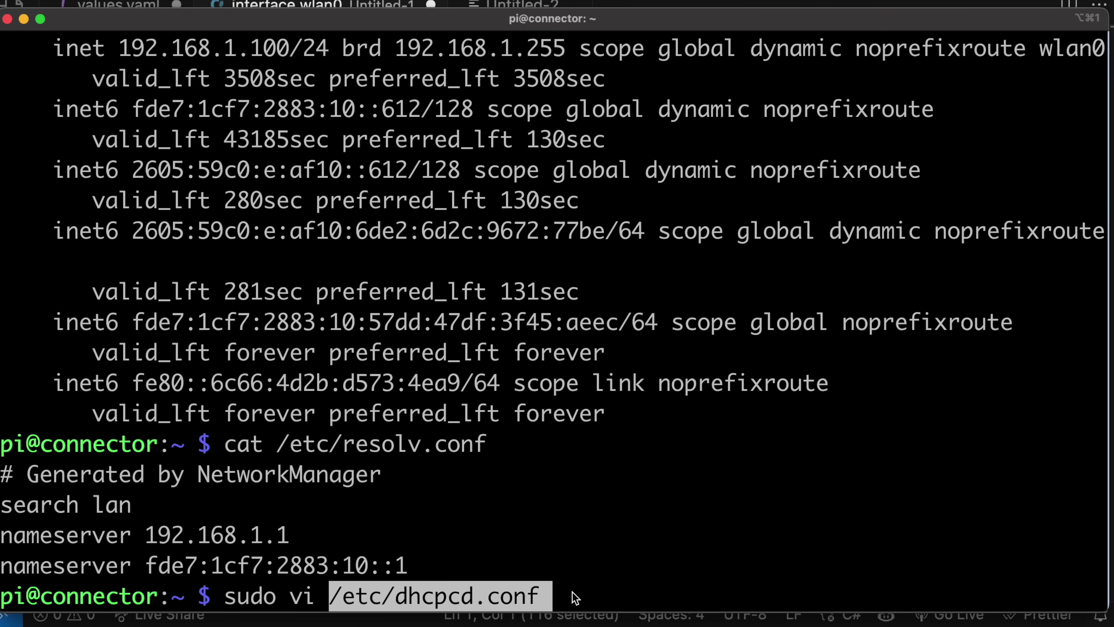
pyautogui.press('Return')
pyautogui.press('super+v')
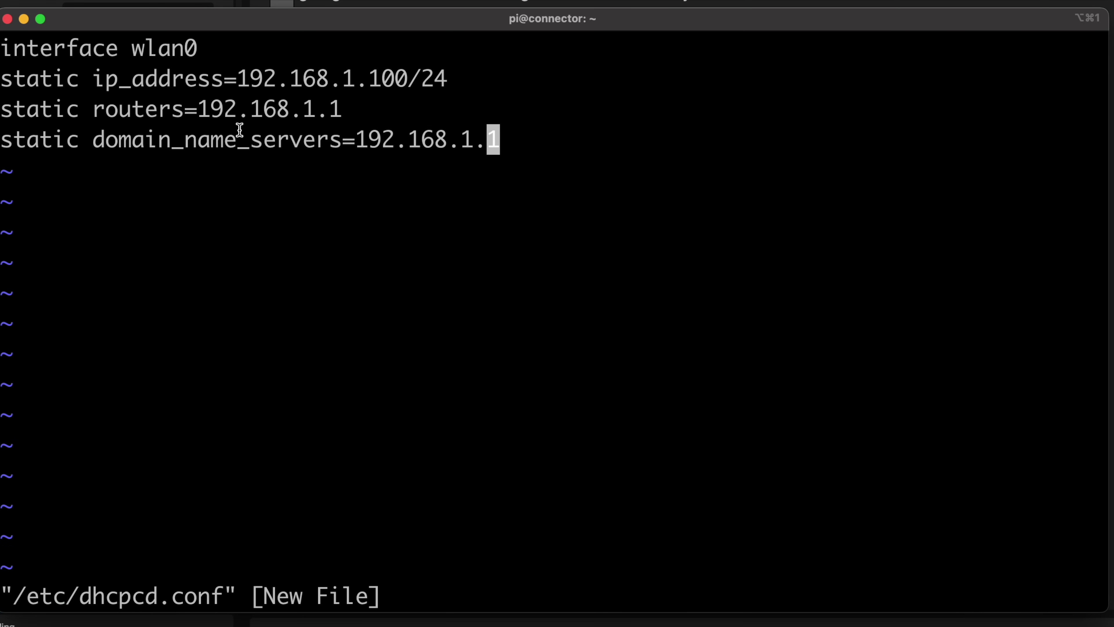
# - Save /etc/dhcpcd.conf, quit vi, and reboot the Raspberry Pi with sudo reboot now
pyautogui.write(':wq')
pyautogui.press('Return')
pyautogui.write('sudo reboot now')
pyautogui.press('Return')
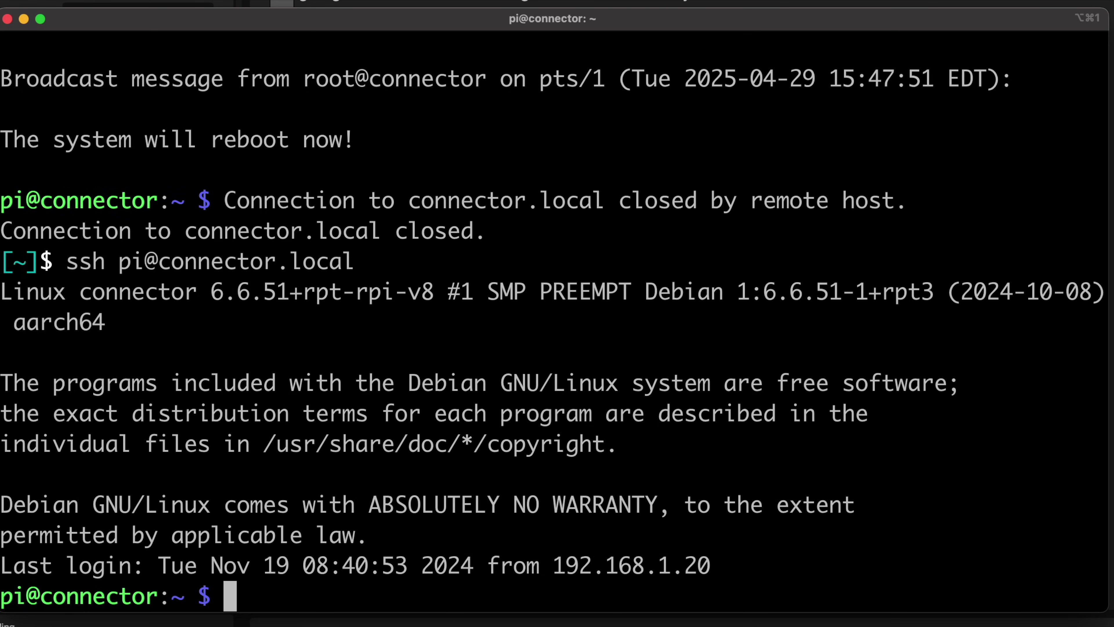
# - List the Raspberry Pi's IP addresses with hostname -I and highlight the IPv4 address in the output
pyautogui.write('hostname -')
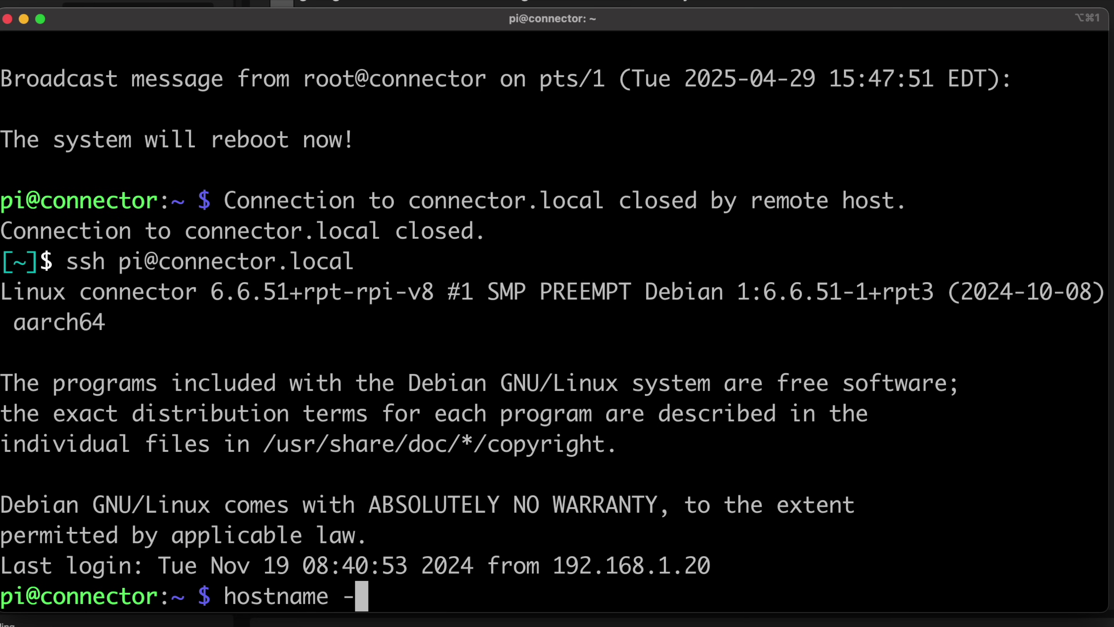
pyautogui.write('I')
pyautogui.press('Return')
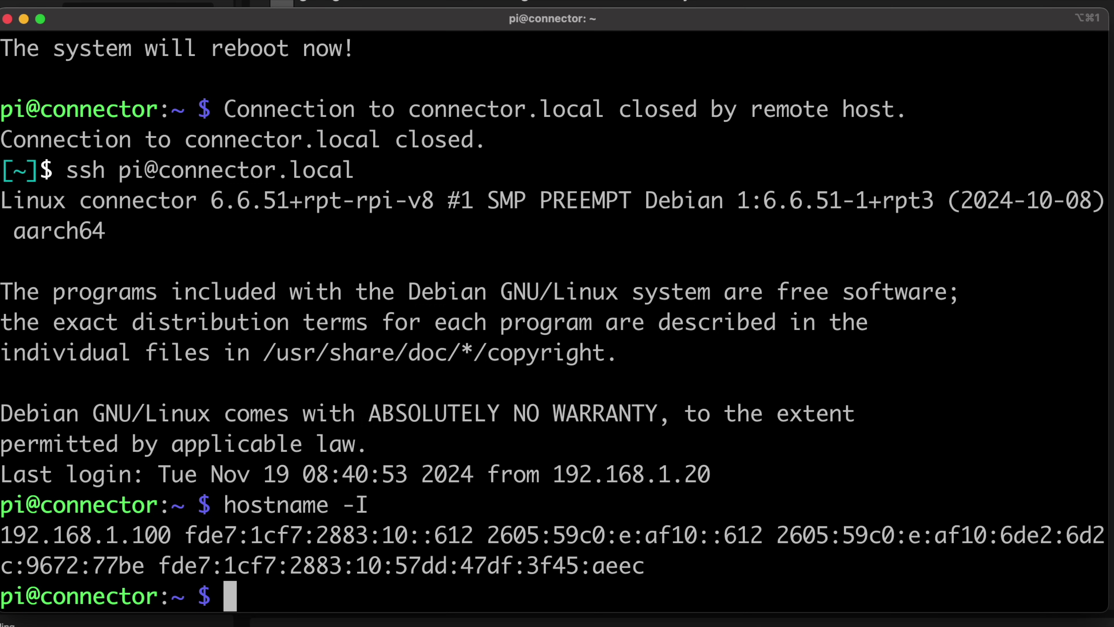
pyautogui.moveTo(1, 533); pyautogui.dragTo(166, 536)
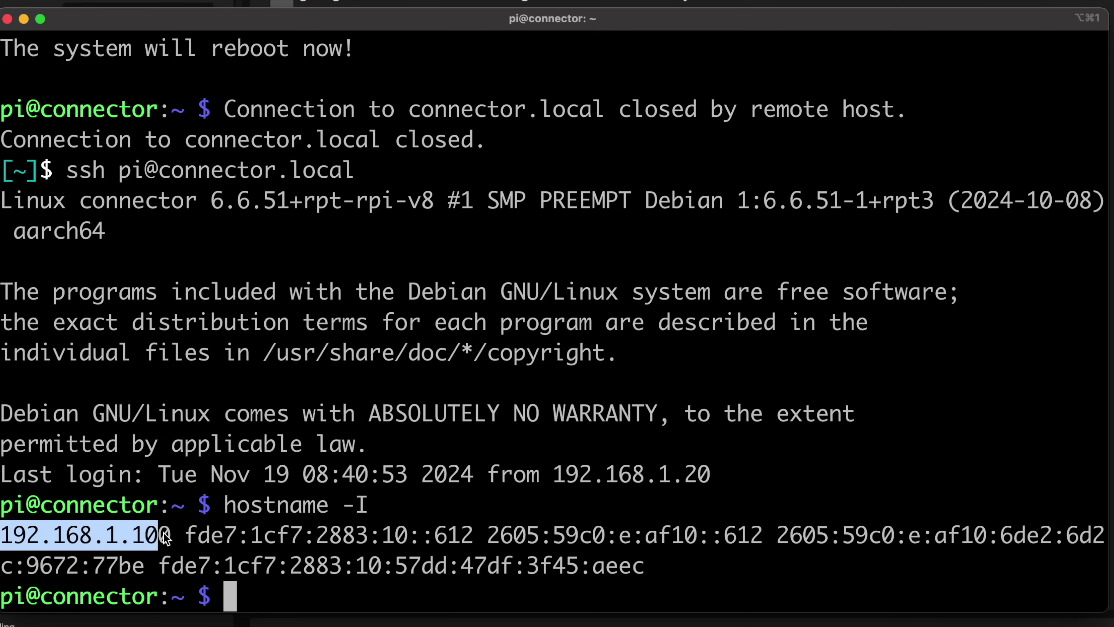
pyautogui.click(192, 546)
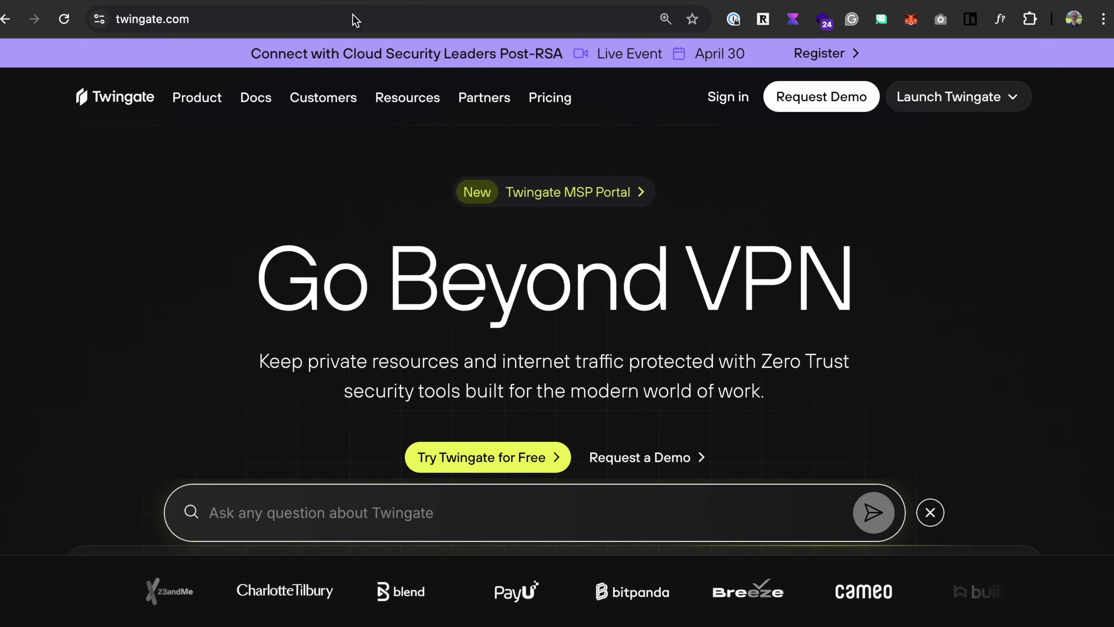
# - Go from twingate.com in the browser to the Twingate remote networks and add an On Premise one named HomeNetwork
pyautogui.click(498, 458)
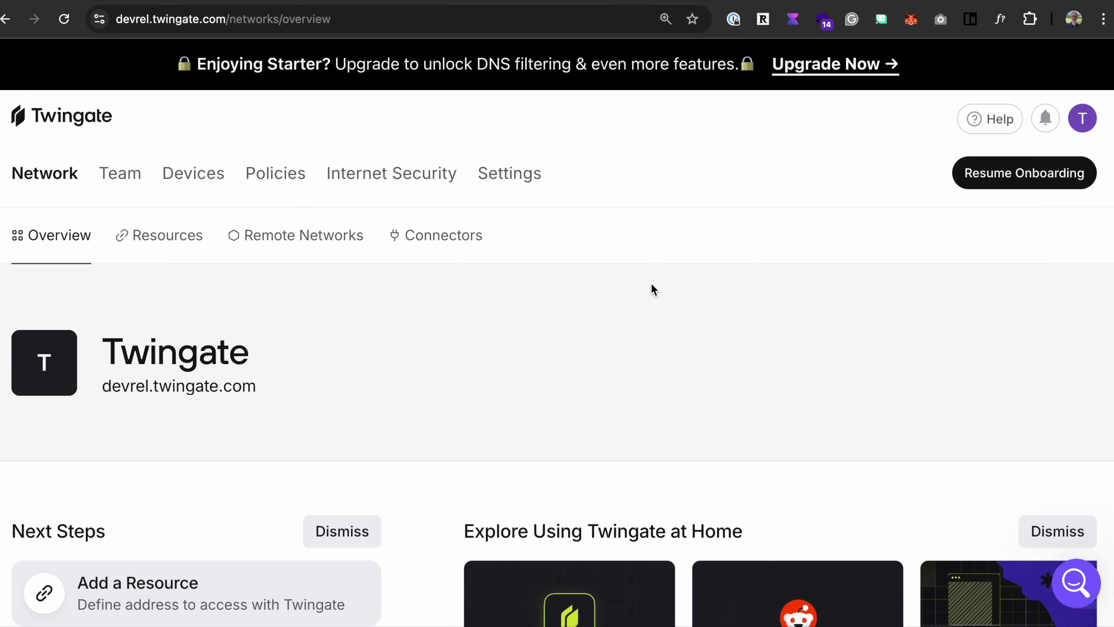
pyautogui.click(292, 237)
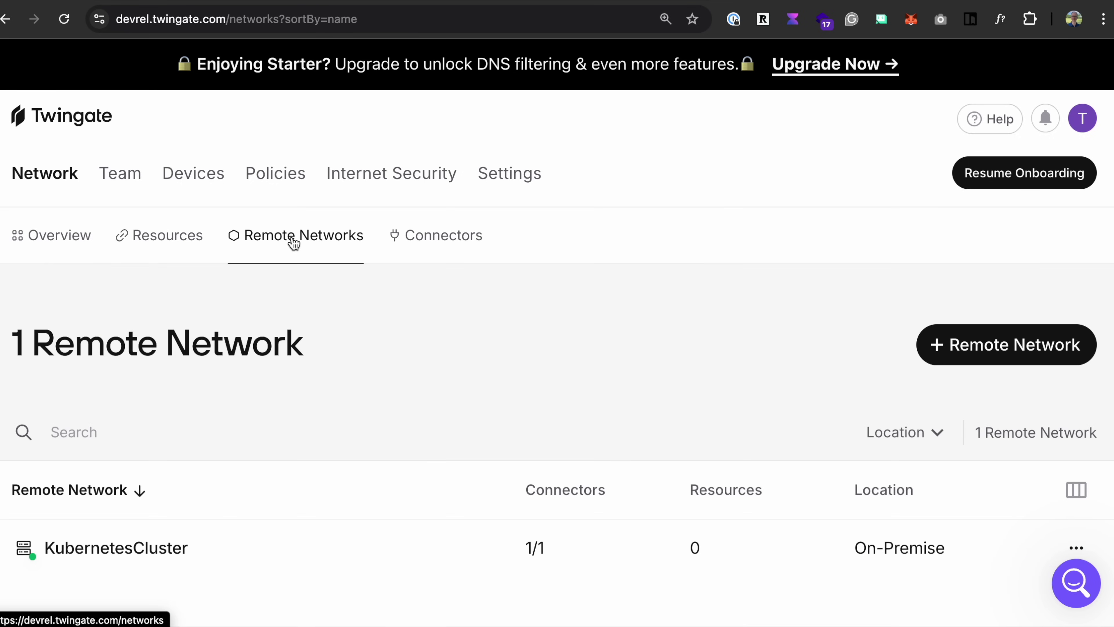
pyautogui.click(1062, 356)
pyautogui.click(590, 285)
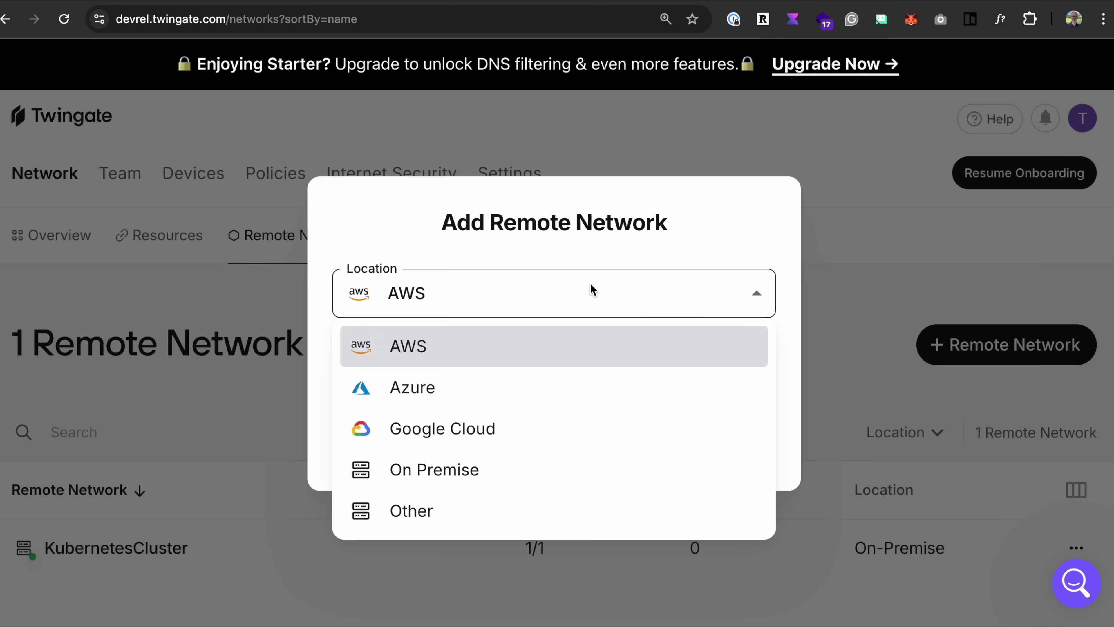
pyautogui.click(466, 469)
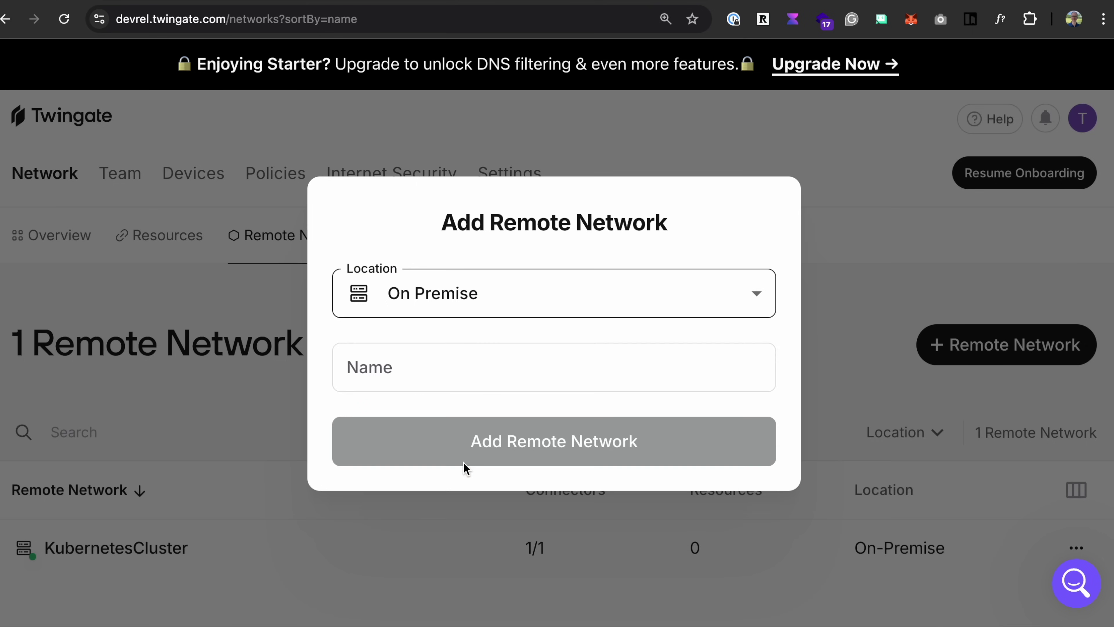
pyautogui.click(480, 368)
pyautogui.write('HomeNetwork')
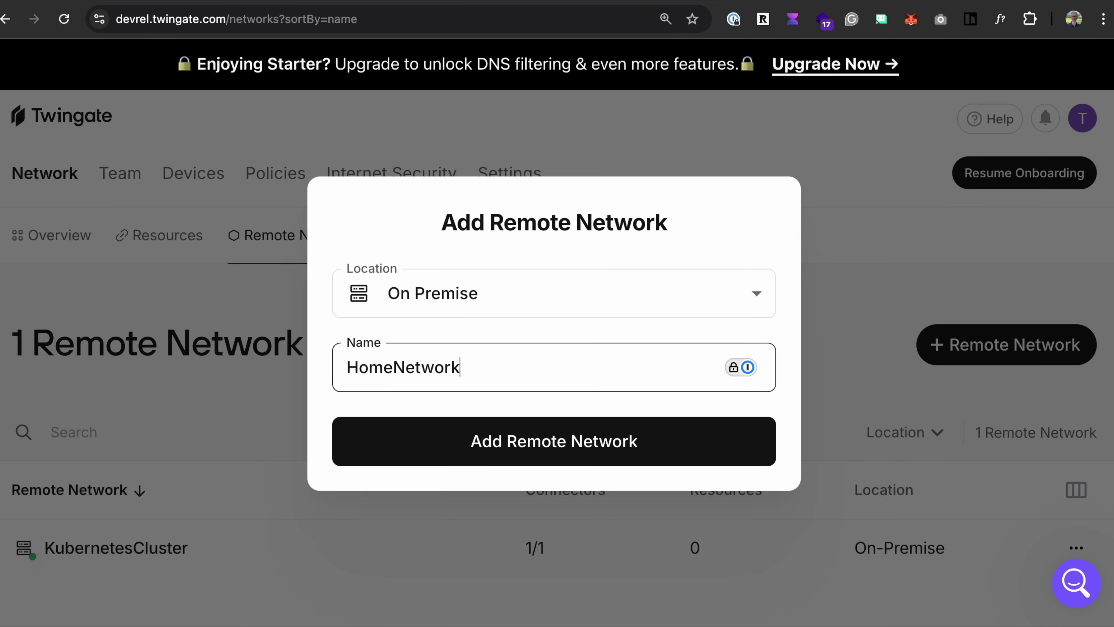
pyautogui.click(505, 428)
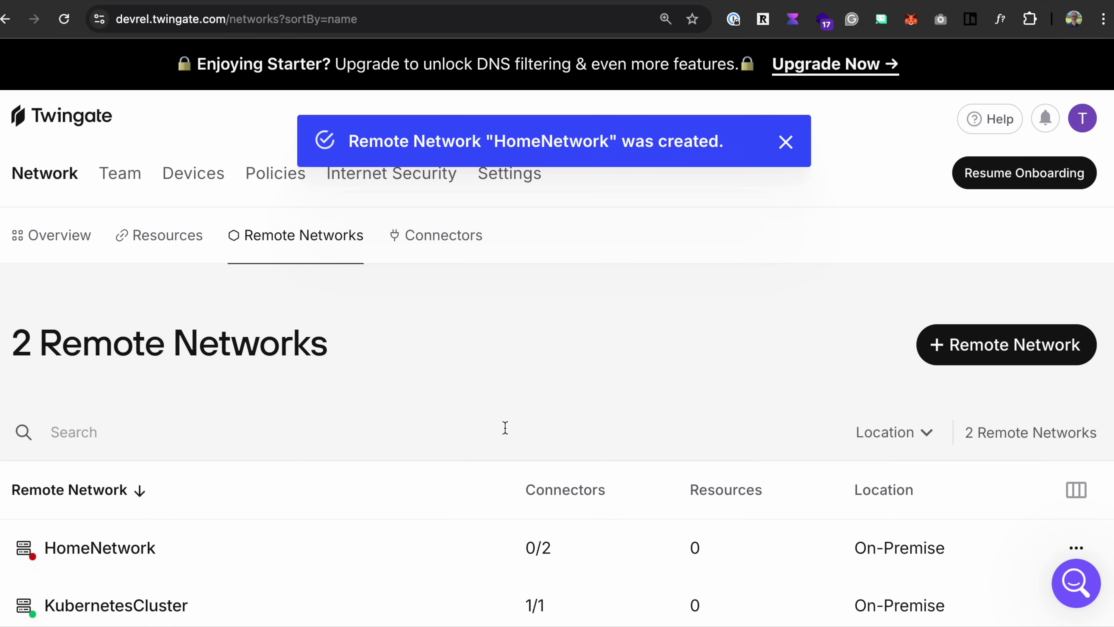
# - Open the HomeNetwork remote network and delete its precise-donkey connector
pyautogui.scroll(-1, 395, 535)
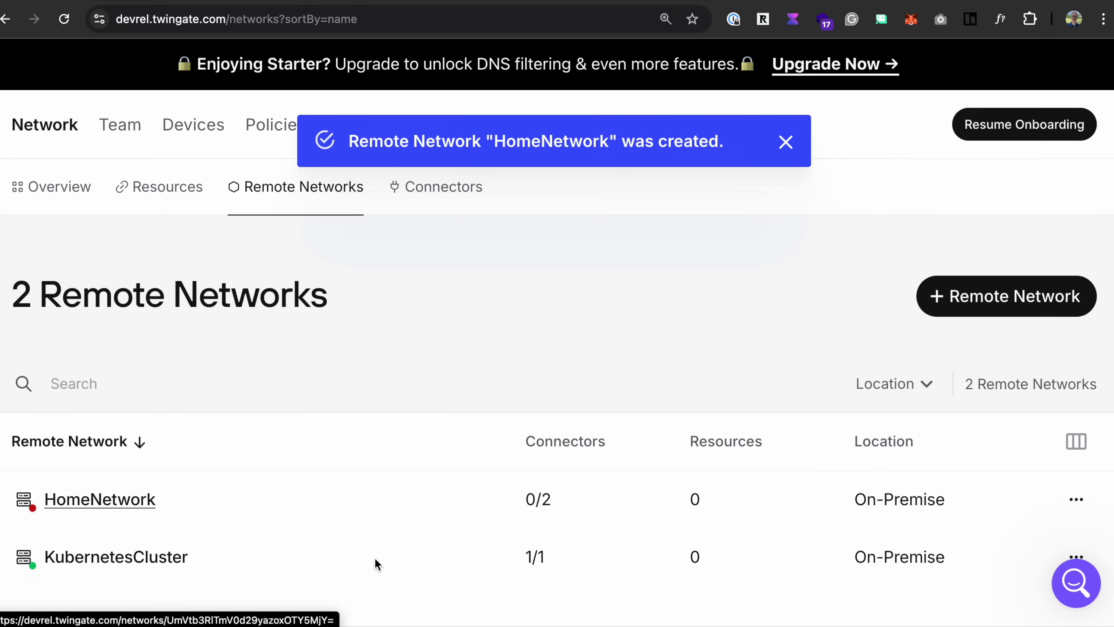
pyautogui.click(124, 500)
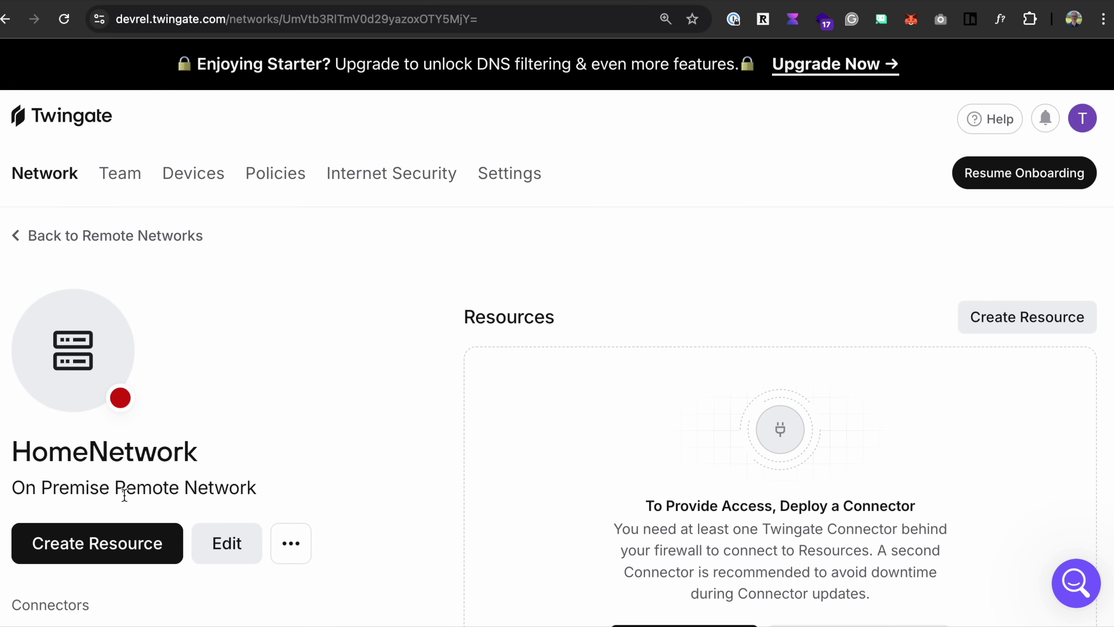
pyautogui.scroll(-5, 316, 426)
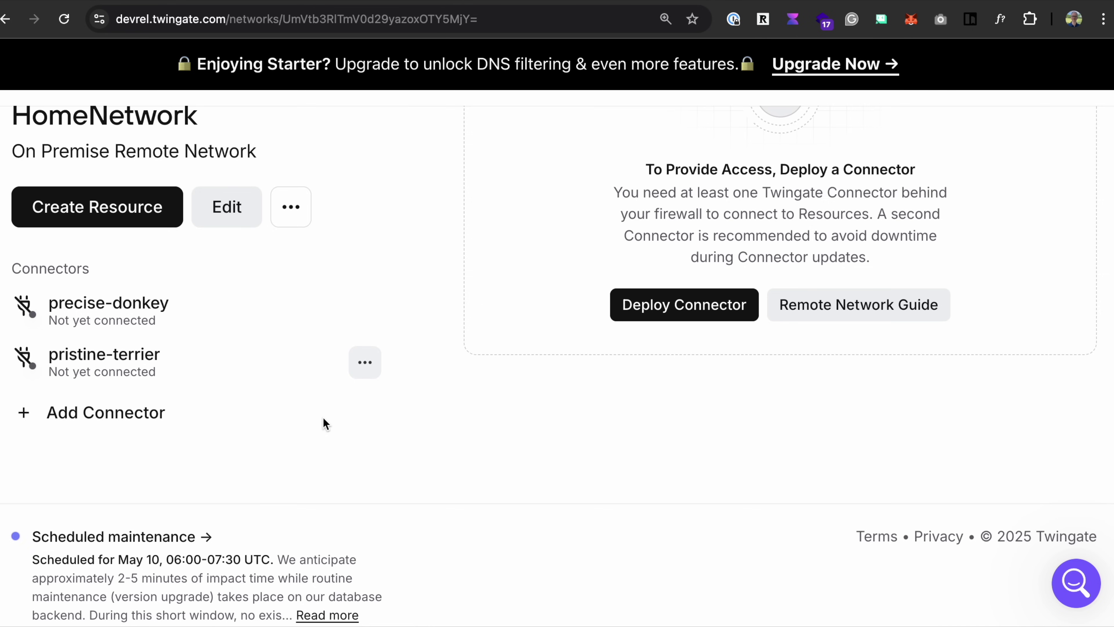
pyautogui.click(365, 311)
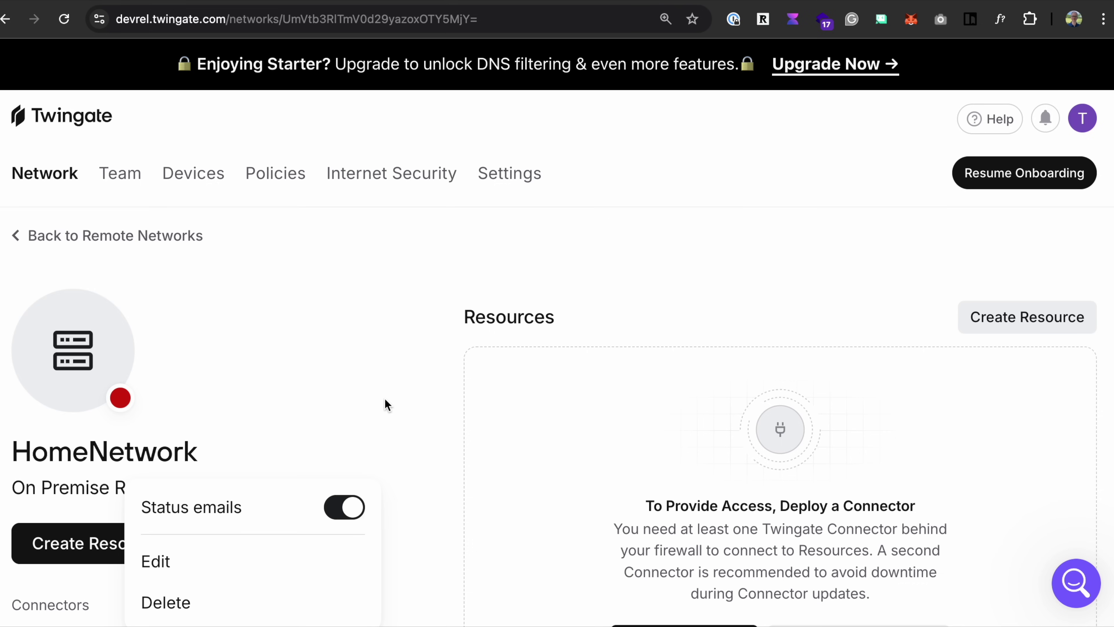
pyautogui.click(243, 599)
pyautogui.click(557, 399)
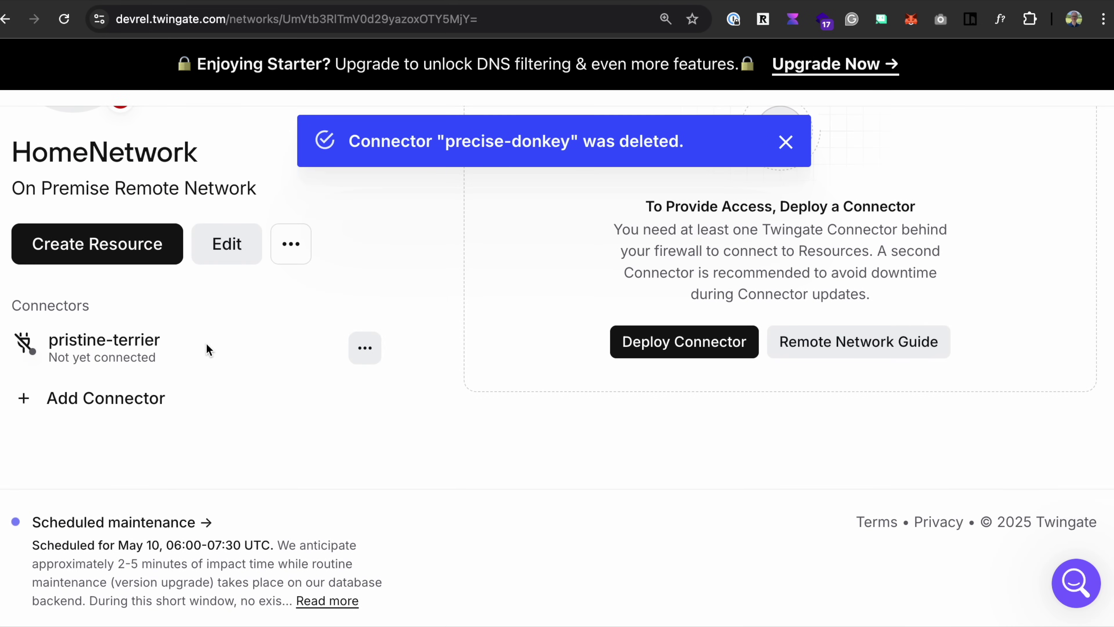
# - Open the pristine-terrier connector and choose Linux as its deployment method
pyautogui.click(149, 340)
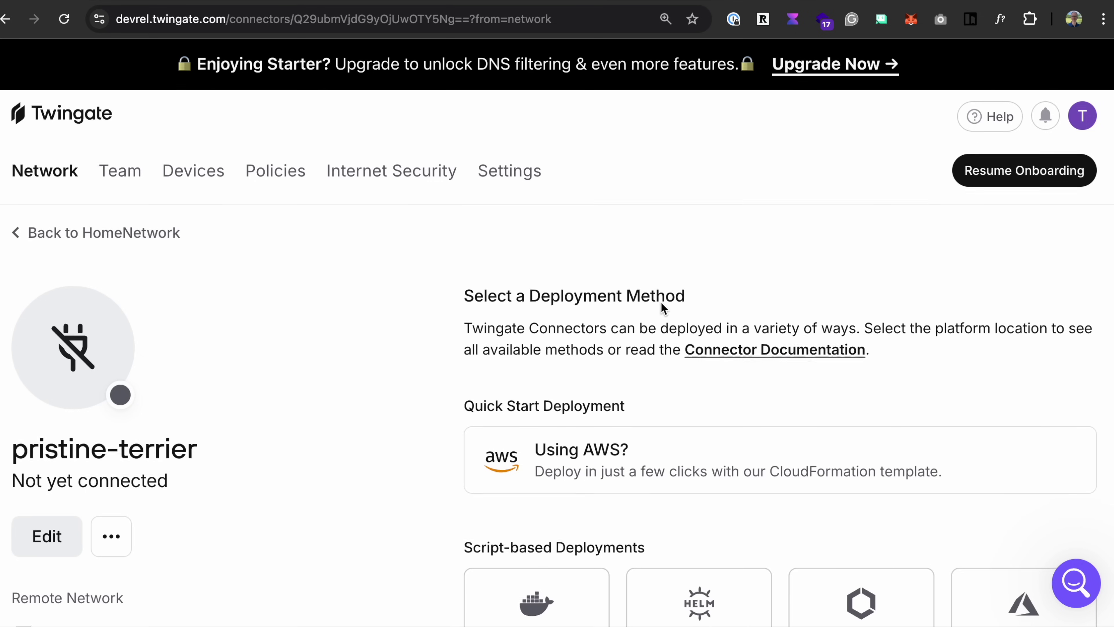
pyautogui.scroll(-7, 660, 303)
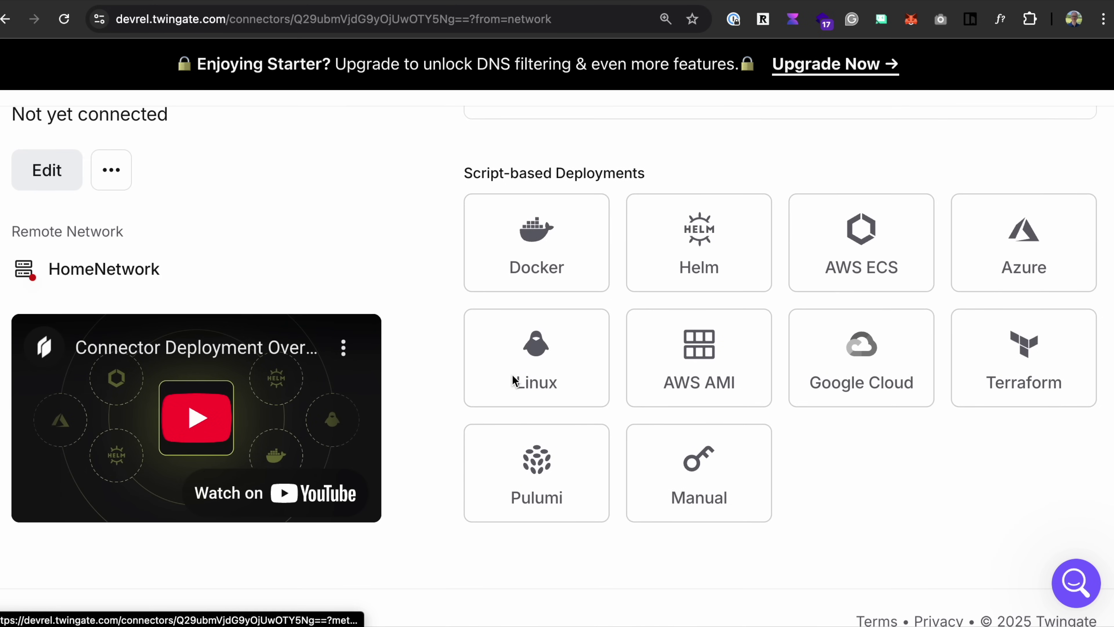
pyautogui.click(514, 380)
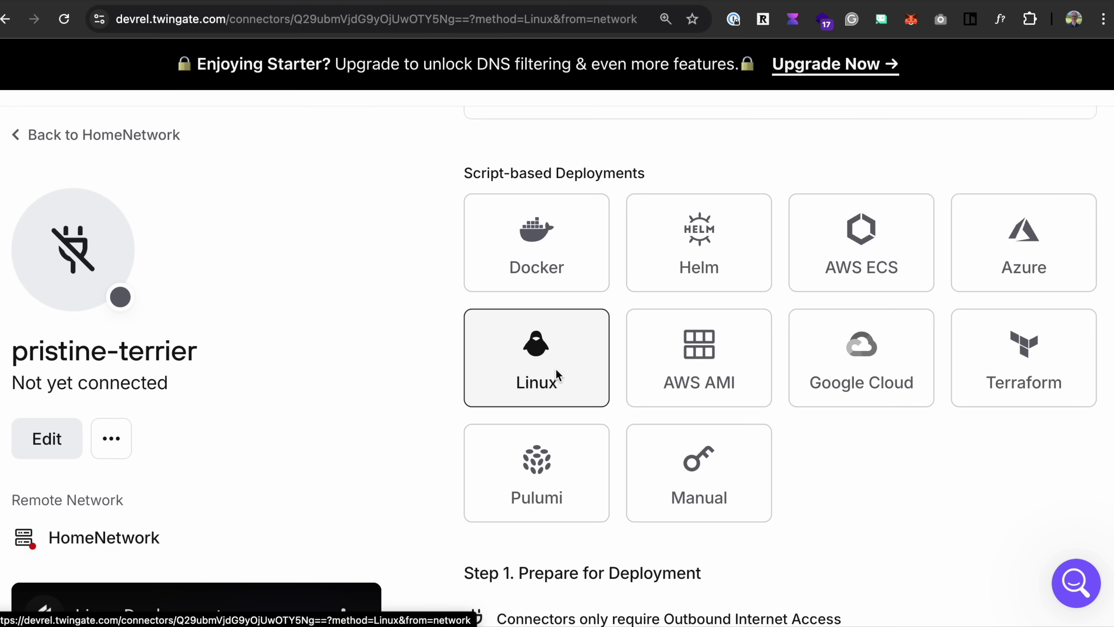
# - Generate the connector's access and refresh tokens, authenticating with the Google sign-in
pyautogui.scroll(-6, 555, 368)
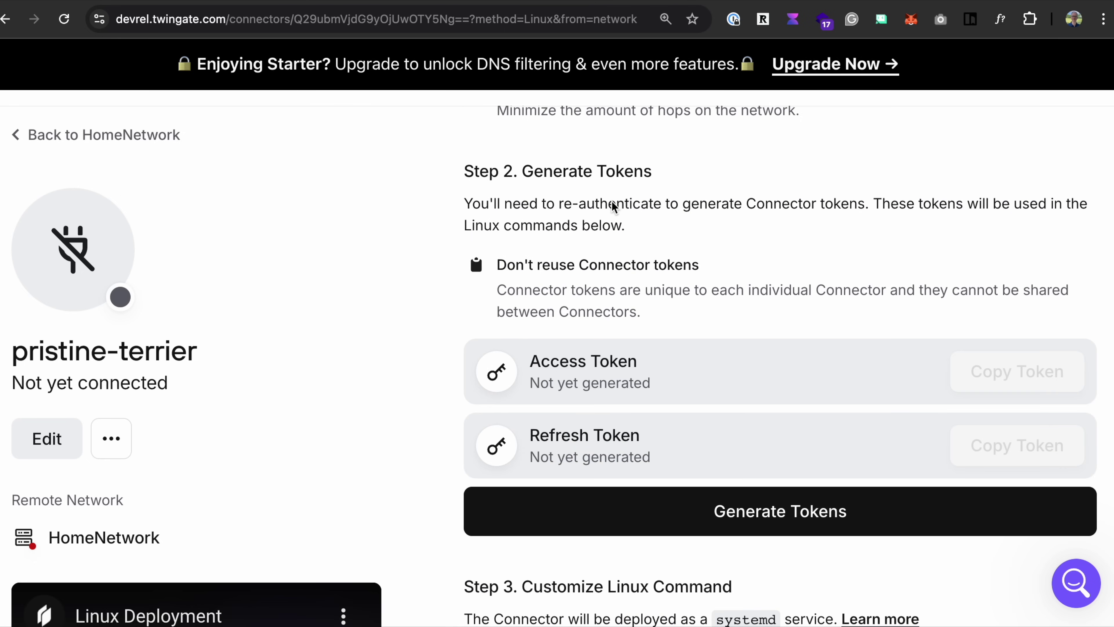
pyautogui.click(778, 518)
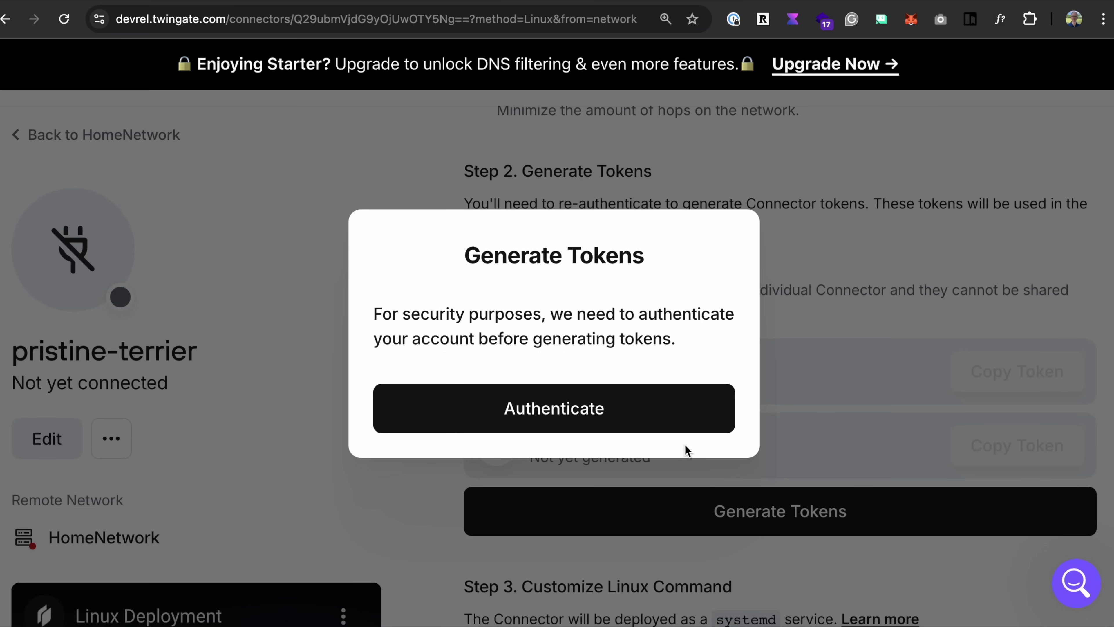
pyautogui.click(631, 417)
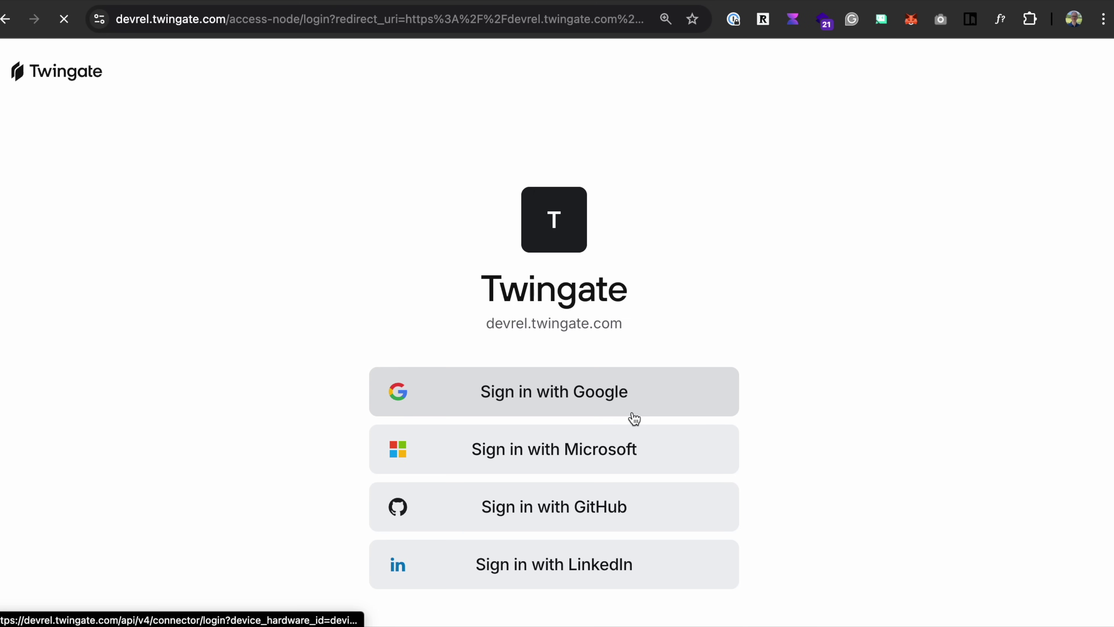
pyautogui.click(615, 381)
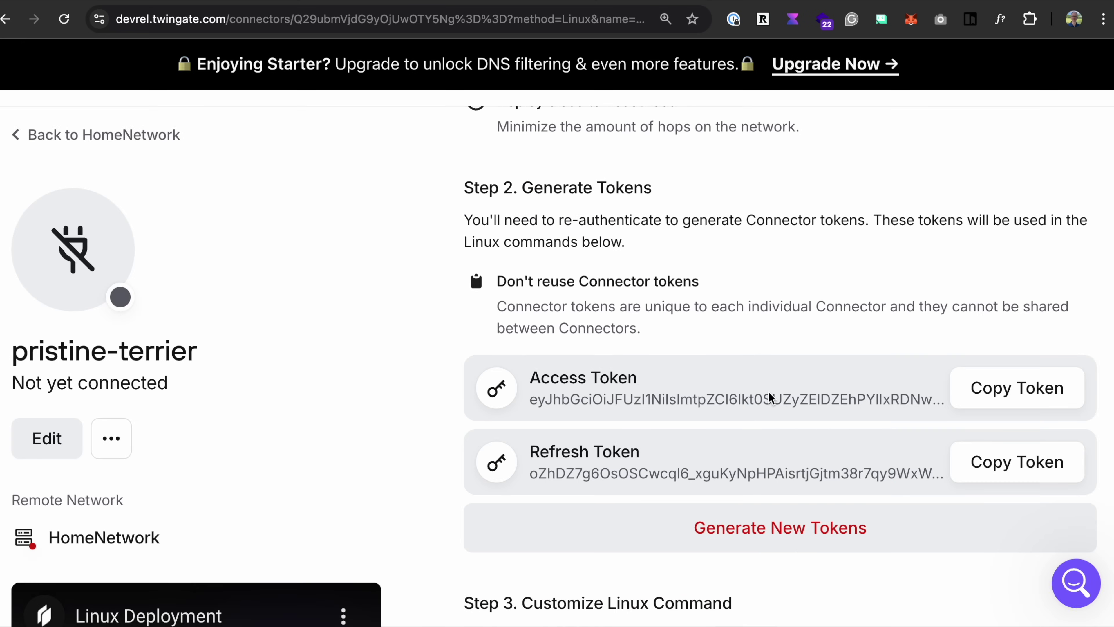
# - Inspect the Linux install command for the connector service and copy it, leaving local network connection logs off
pyautogui.scroll(-8, 771, 397)
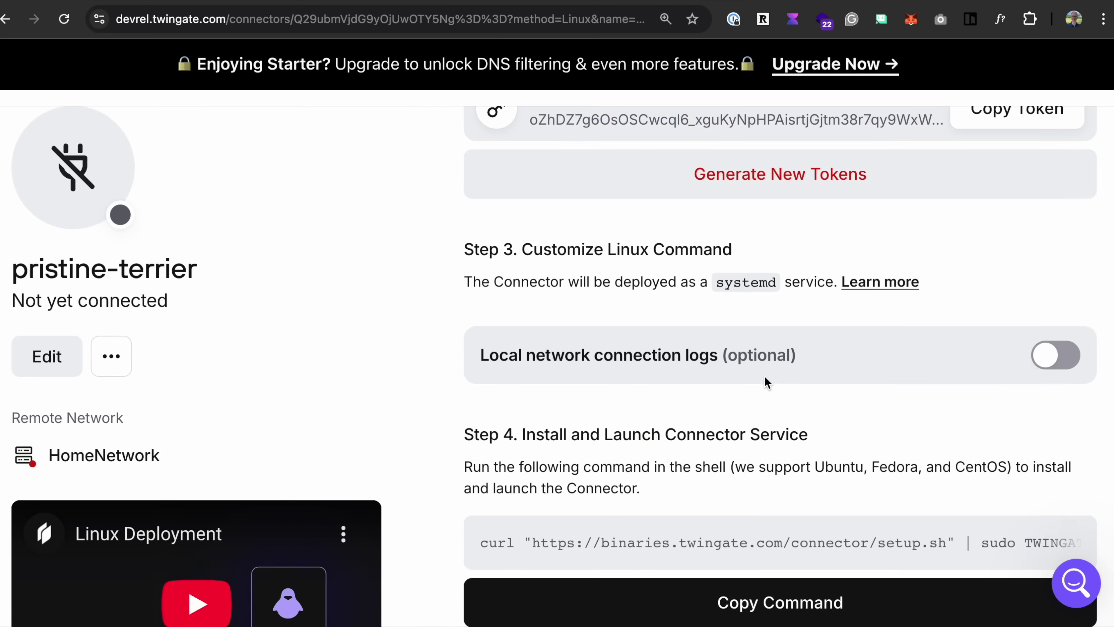
pyautogui.scroll(-4, 685, 255)
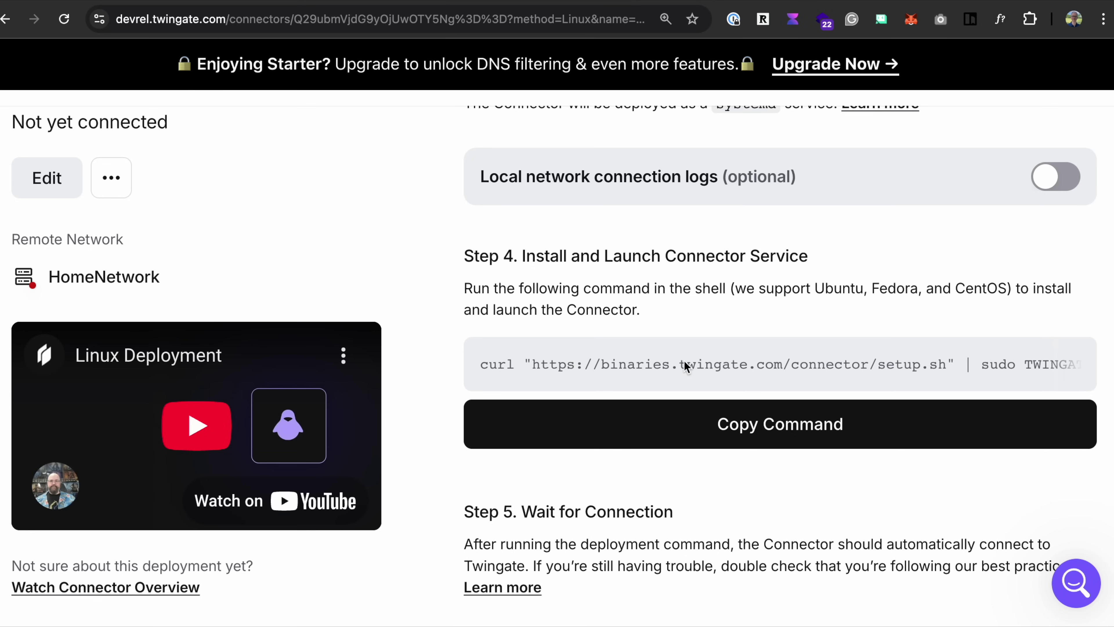
pyautogui.moveTo(690, 366); pyautogui.dragTo(1035, 384)
pyautogui.click(1034, 384)
pyautogui.hscroll(10, 981, 369)
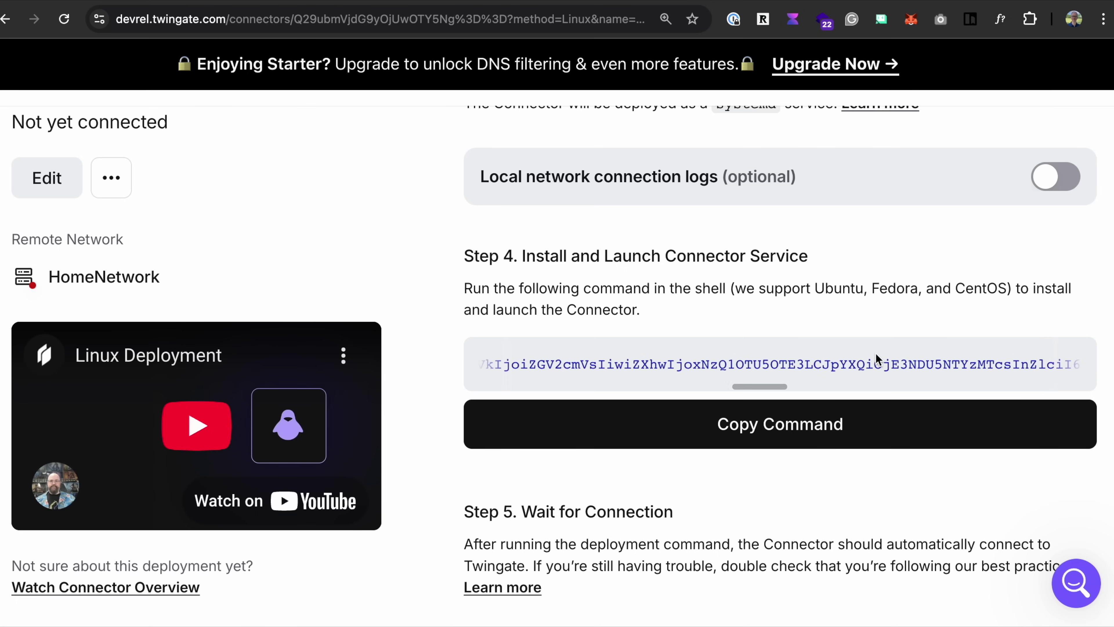
pyautogui.click(789, 369)
pyautogui.click(780, 414)
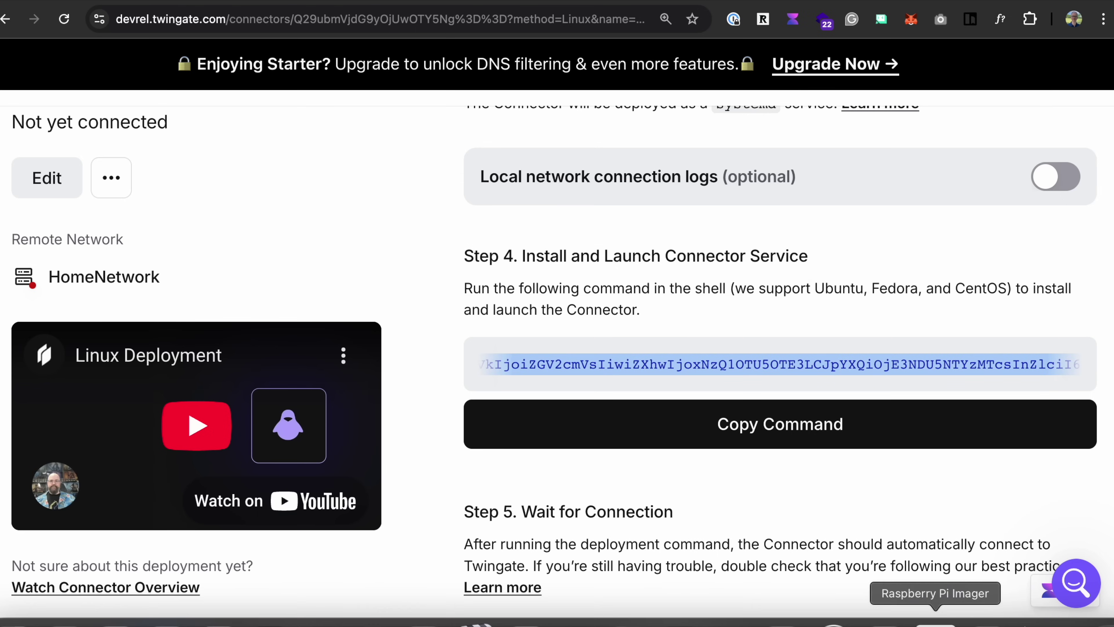
# - Switch to iTerm, run the copied connector install command with its tokens, and check the pristine-terrier connector's status in the browser
pyautogui.click(987, 621)
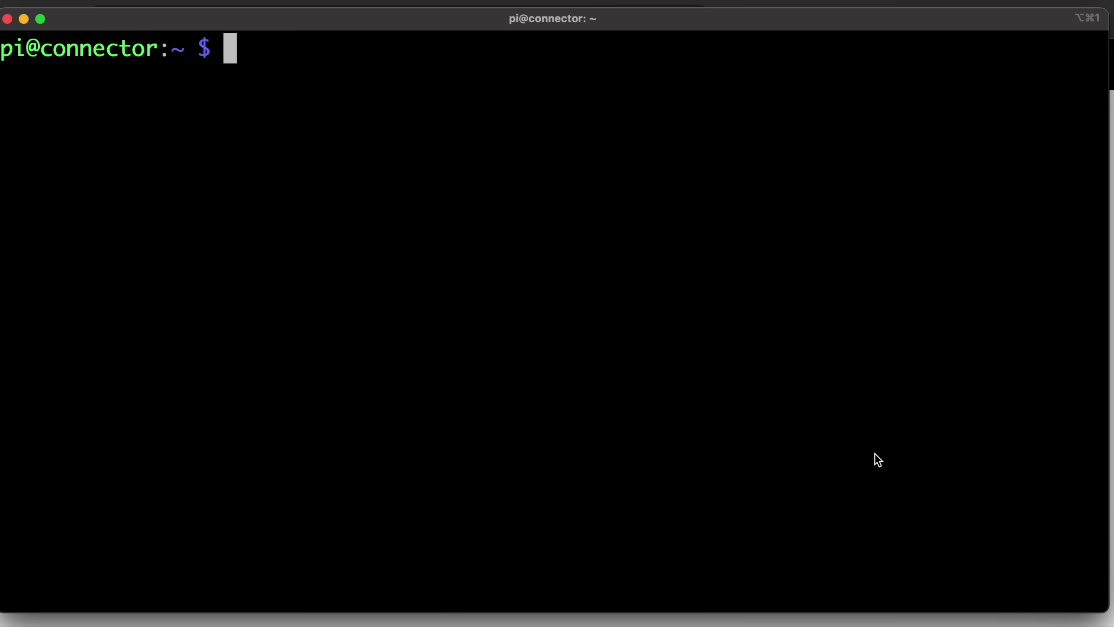
pyautogui.press('super+v')
pyautogui.press('Return')
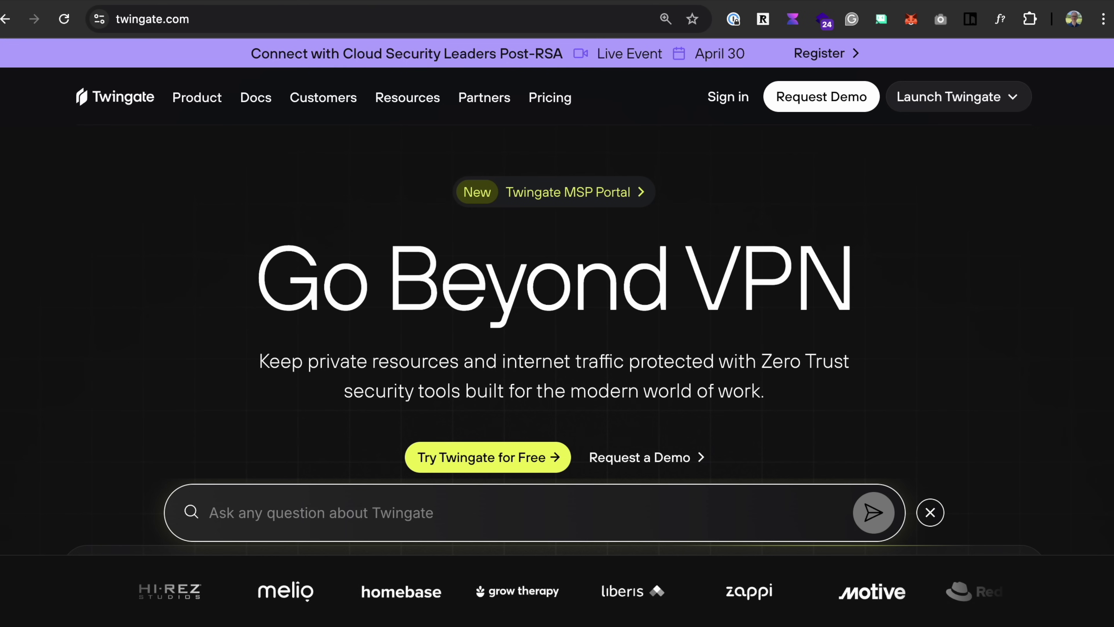
pyautogui.moveTo(324, 97)
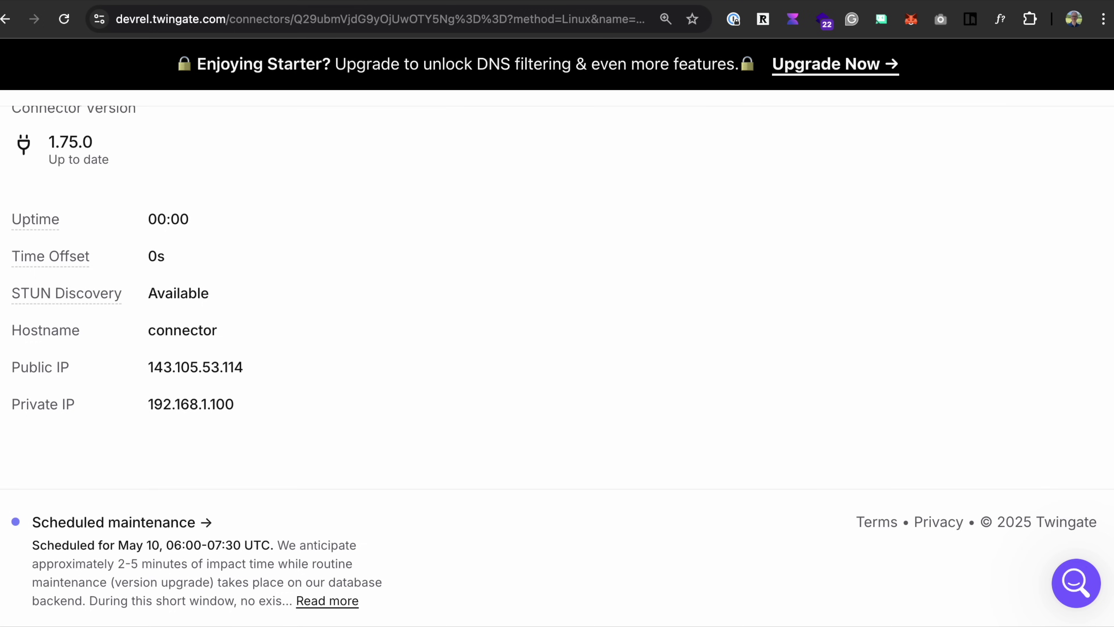
pyautogui.scroll(10, 355, 256)
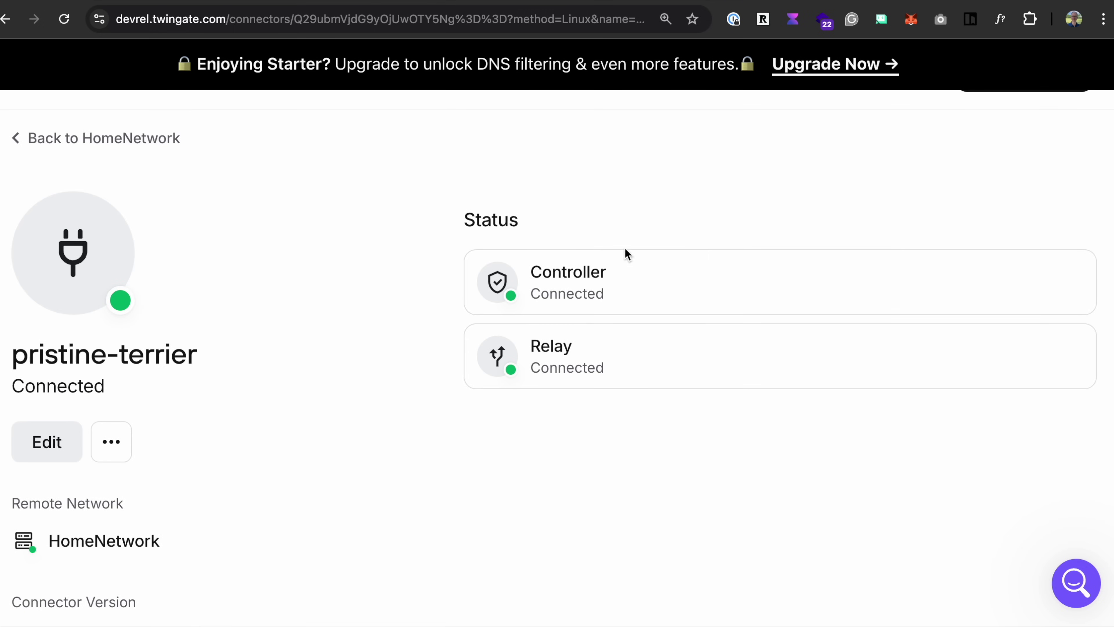